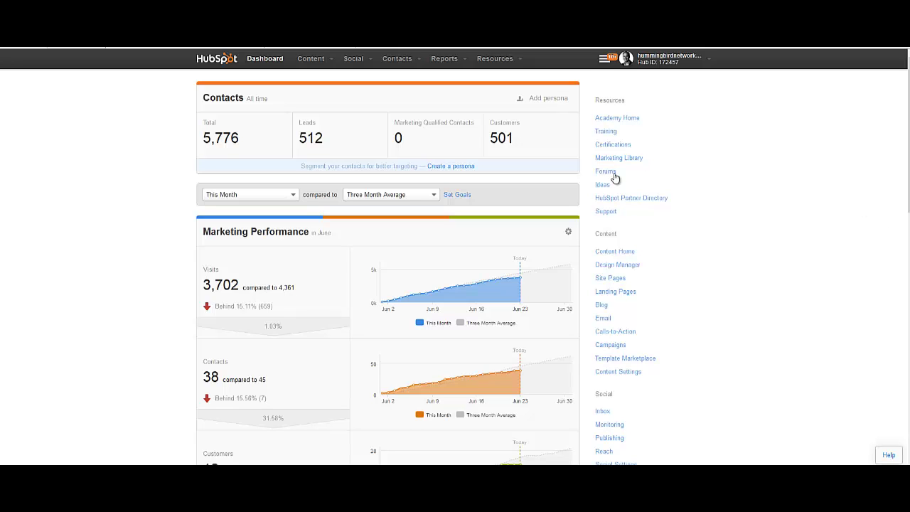
- Create a new standard contact workflow named TOFU Workflow
{"action": "left_click", "coordinate": [410, 39]}
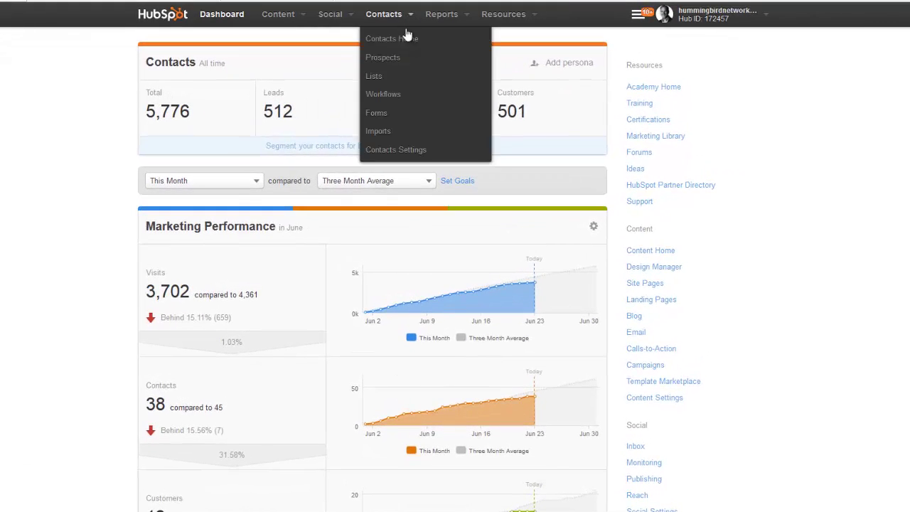
{"action": "left_click", "coordinate": [393, 98]}
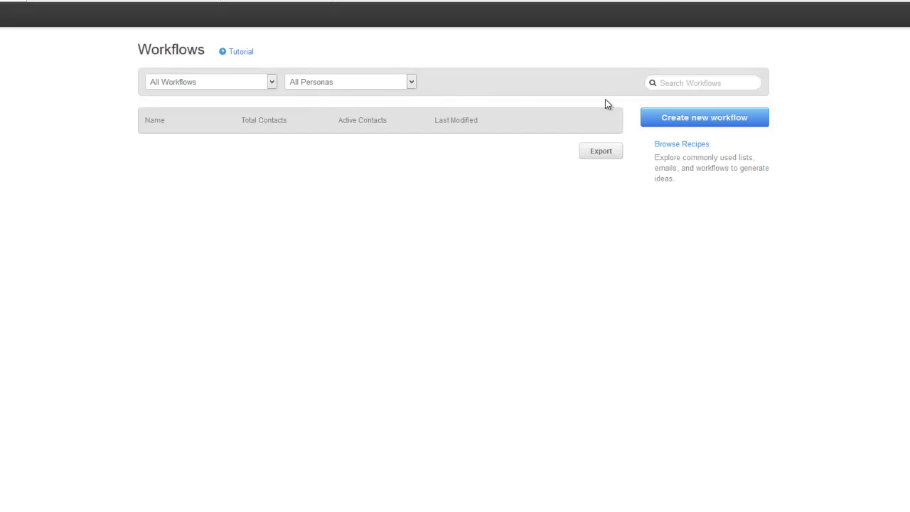
{"action": "left_click", "coordinate": [699, 120]}
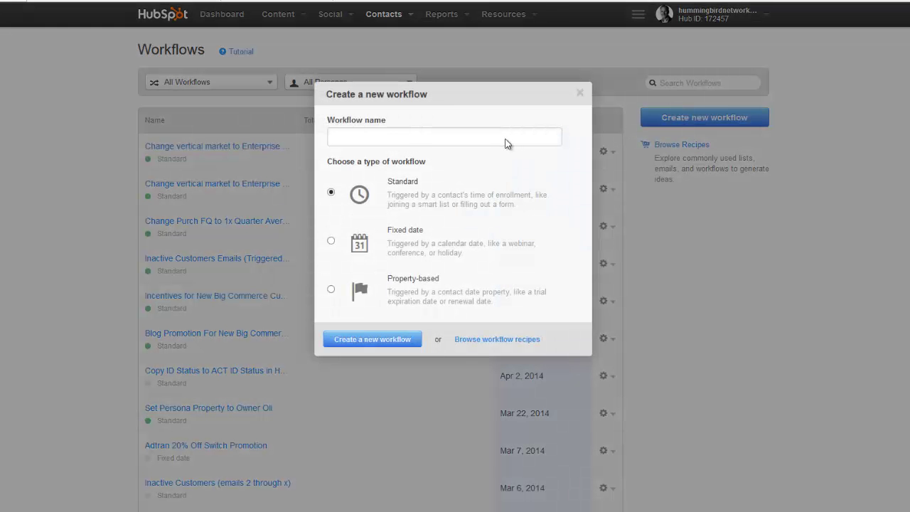
{"action": "left_click", "coordinate": [505, 138]}
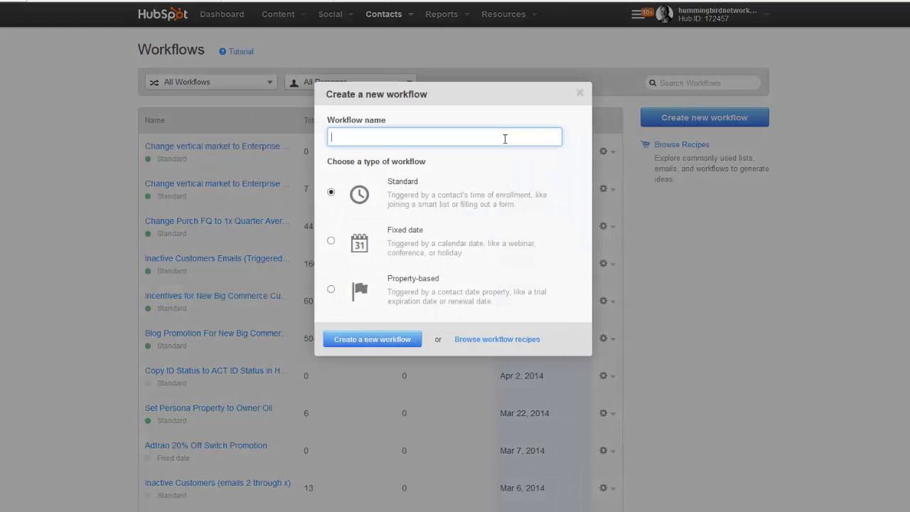
{"action": "type", "text": "TOFU Worklo"}
{"action": "key", "text": "BackSpace"}
{"action": "key", "text": "BackSpace"}
{"action": "type", "text": "flow"}
{"action": "left_click", "coordinate": [390, 345]}
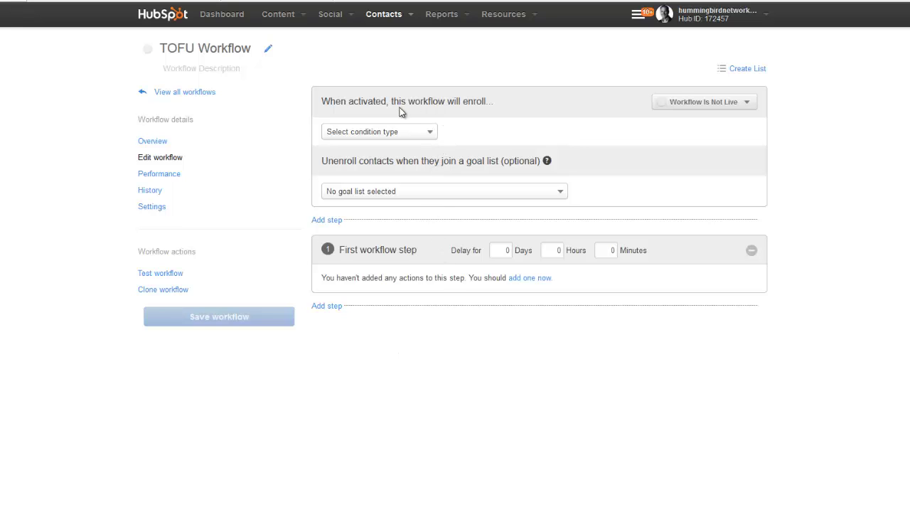
- Set the workflow to enroll contacts on form submissions of the TOFU Form
{"action": "left_click", "coordinate": [400, 133]}
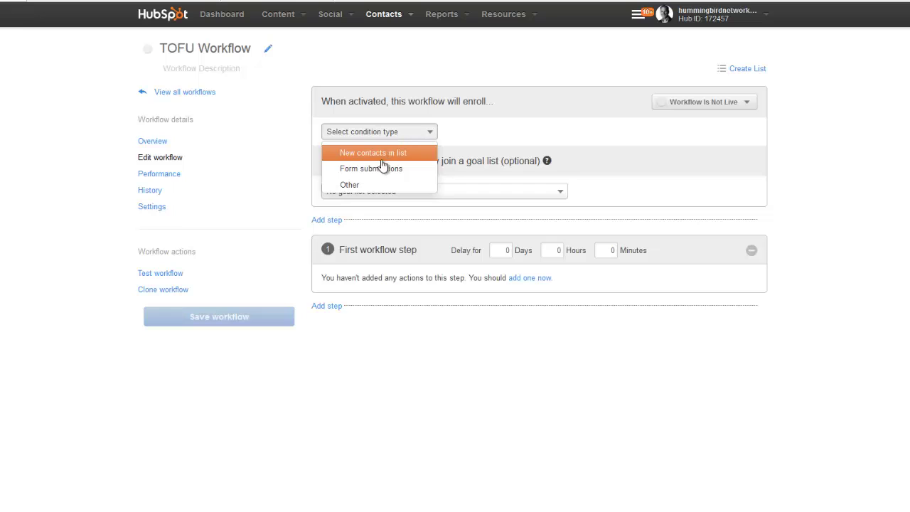
{"action": "left_click", "coordinate": [378, 171]}
{"action": "left_click", "coordinate": [491, 135]}
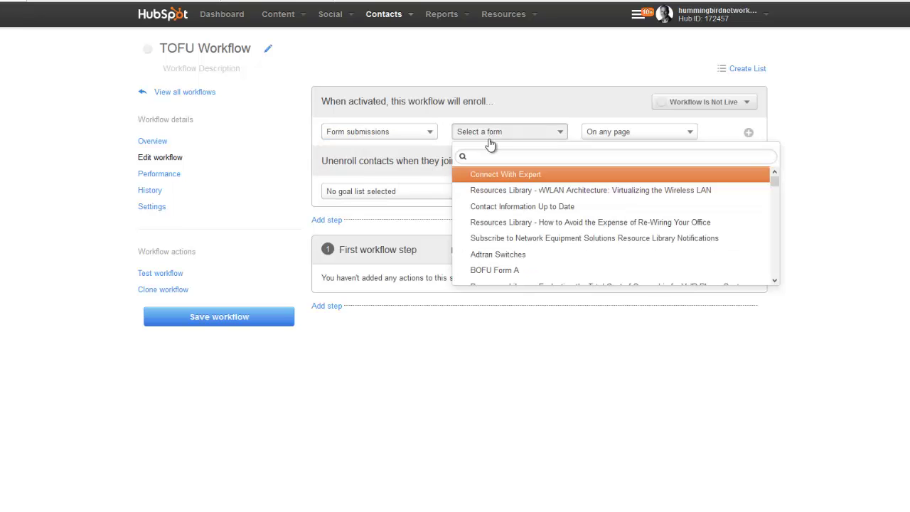
{"action": "type", "text": "TOFU"}
{"action": "left_click", "coordinate": [483, 192]}
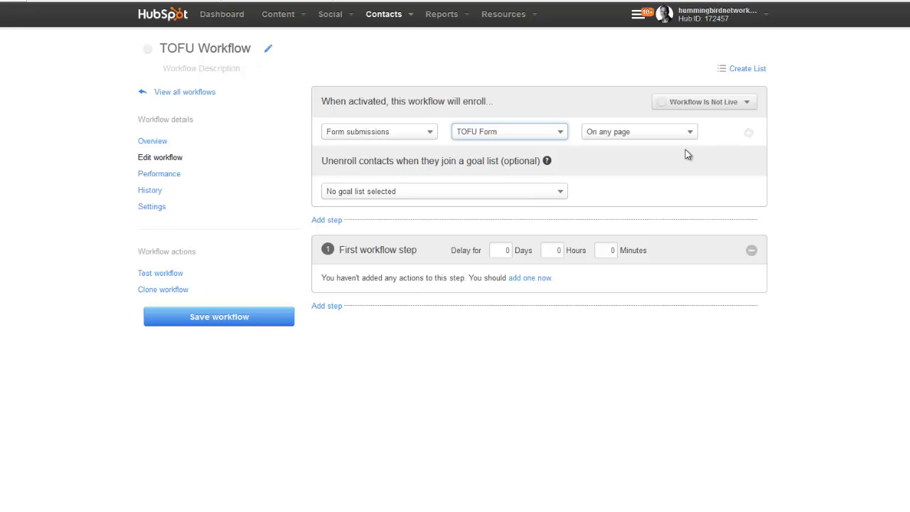
- Choose Marketing Qualified Leads as the goal list that unenrolls contacts
{"action": "left_click", "coordinate": [561, 194]}
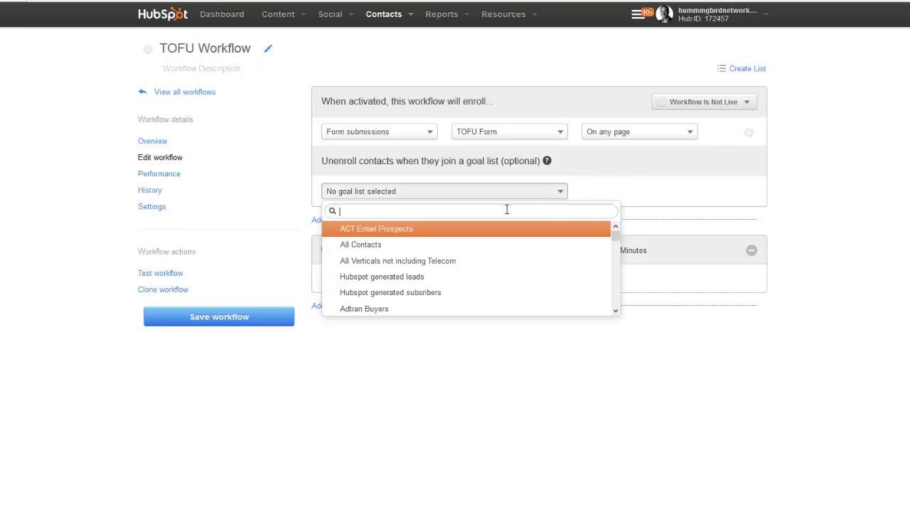
{"action": "type", "text": "ma"}
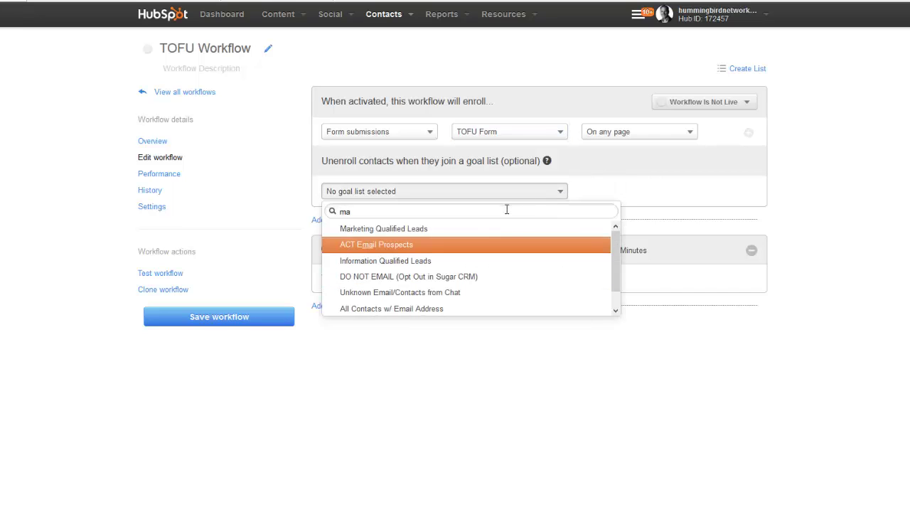
{"action": "left_click", "coordinate": [442, 230]}
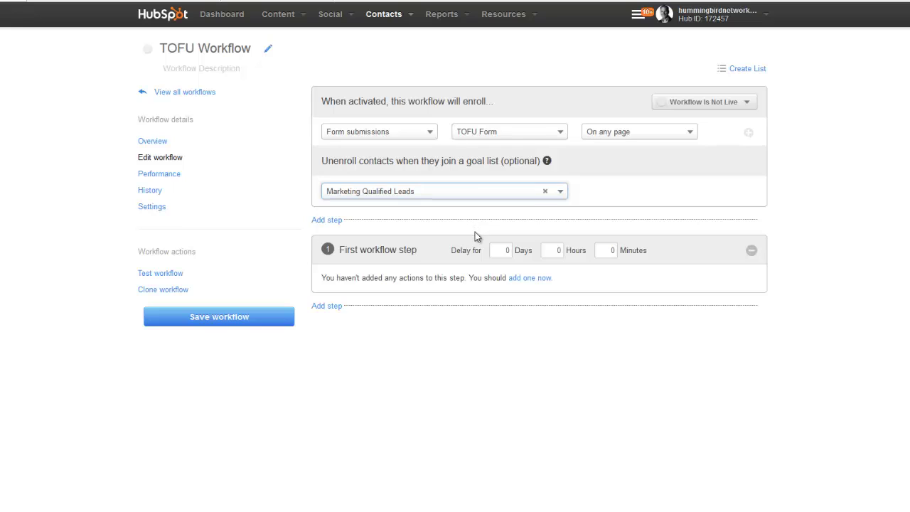
- Add an action to the first workflow step that sets the Lifecycle Stage contact property to Lead
{"action": "left_click", "coordinate": [523, 278]}
{"action": "left_click", "coordinate": [402, 279]}
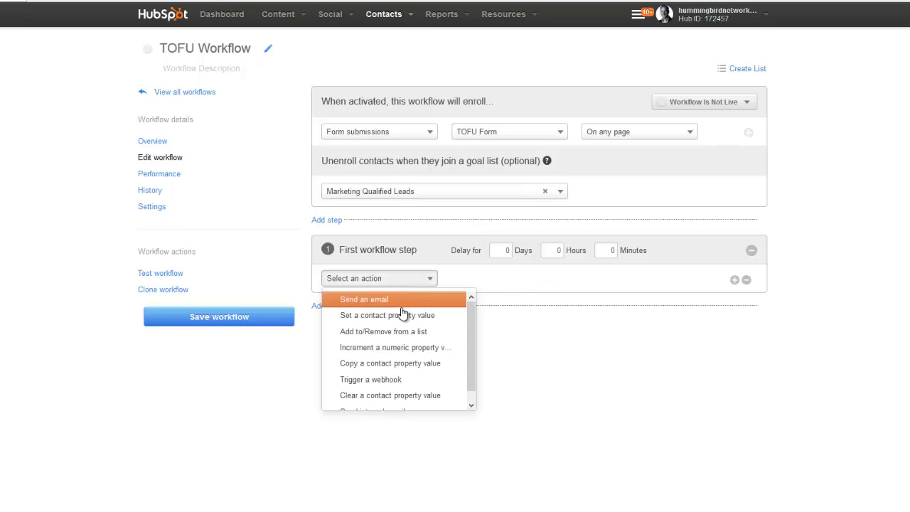
{"action": "left_click", "coordinate": [404, 314]}
{"action": "left_click", "coordinate": [511, 284]}
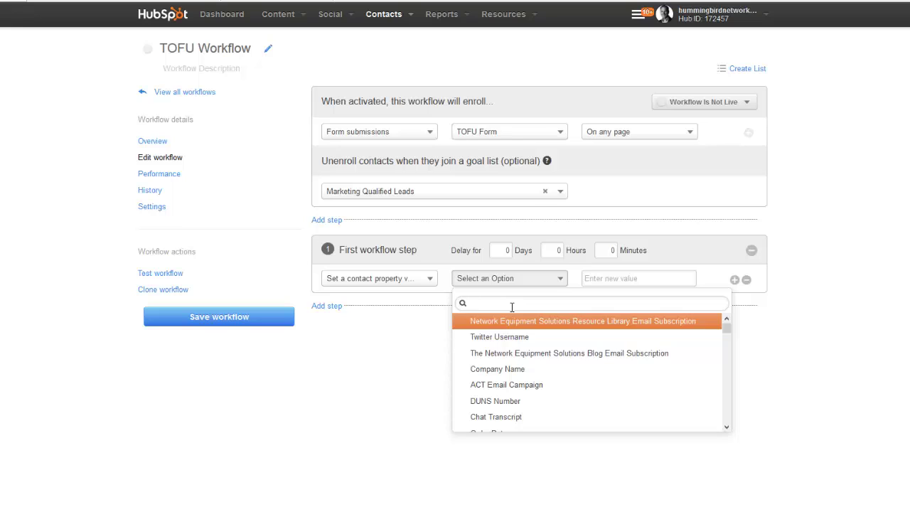
{"action": "type", "text": "lif"}
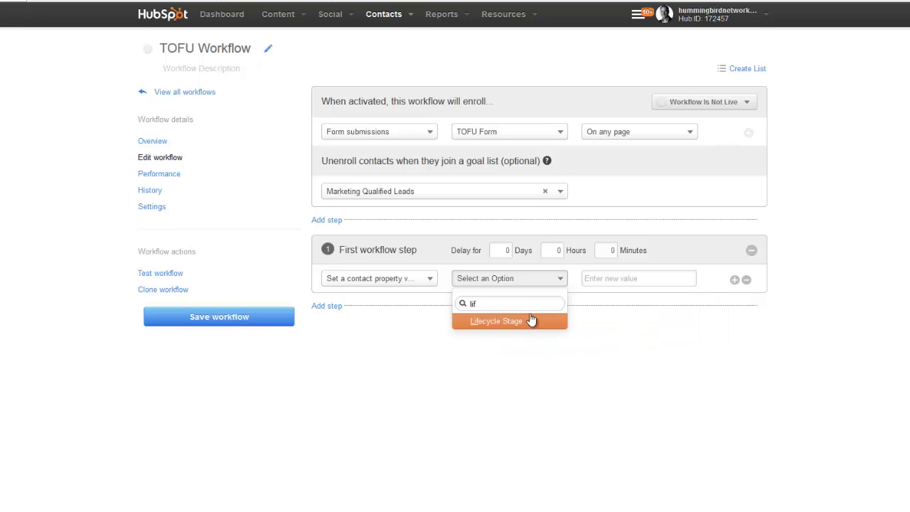
{"action": "left_click", "coordinate": [523, 321]}
{"action": "left_click", "coordinate": [611, 281]}
{"action": "left_click", "coordinate": [619, 315]}
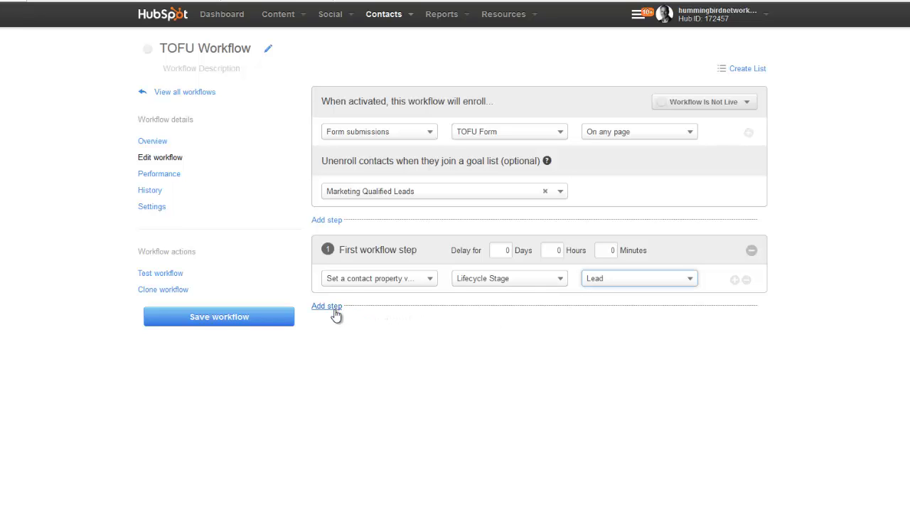
- Add a second workflow step that sends TOFU Email 1 after a delay of 2 days
{"action": "scroll", "coordinate": [336, 316], "scroll_direction": "down", "scroll_amount": 1}
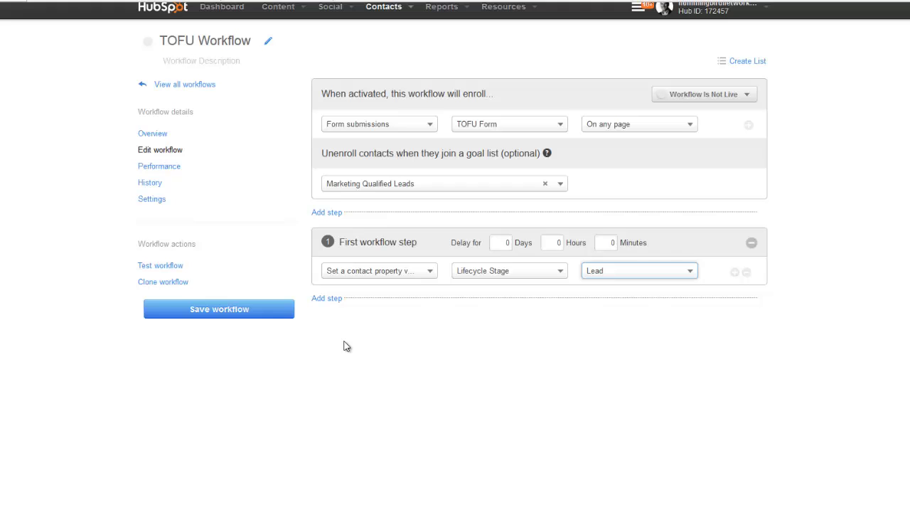
{"action": "left_click", "coordinate": [337, 300]}
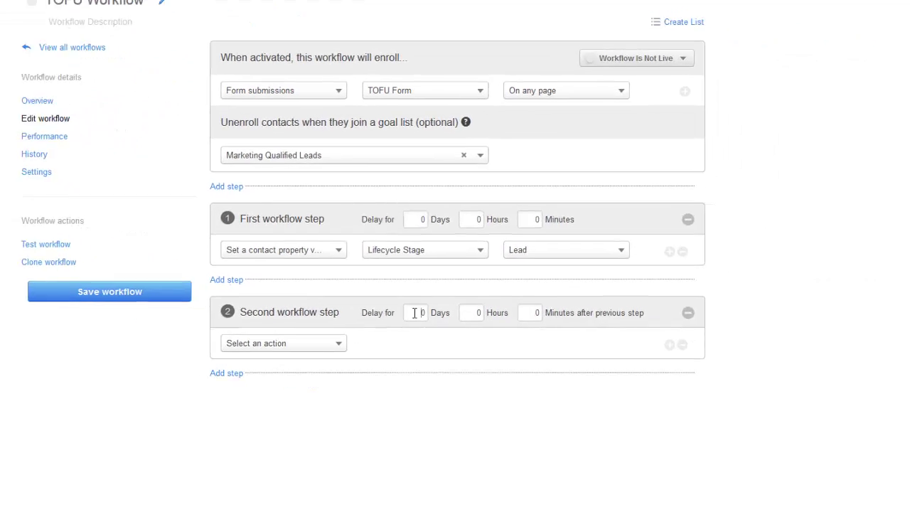
{"action": "double_click", "coordinate": [414, 312]}
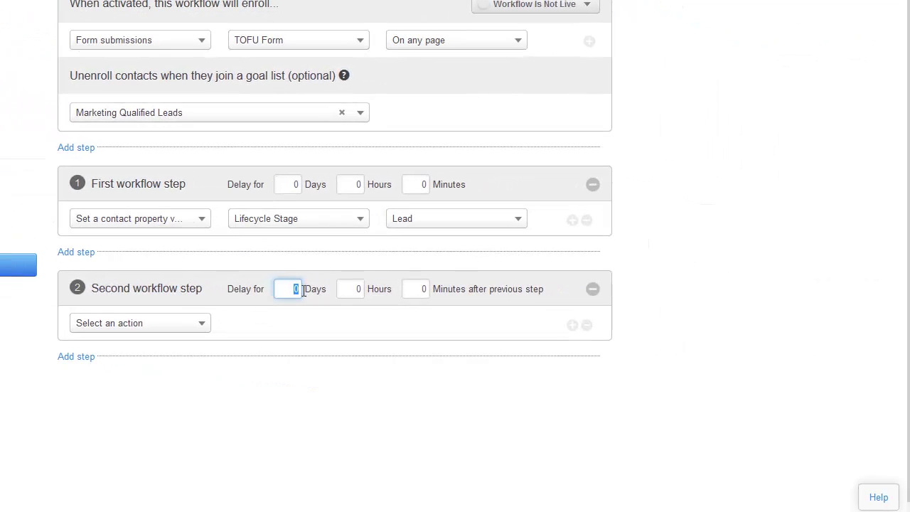
{"action": "type", "text": "2"}
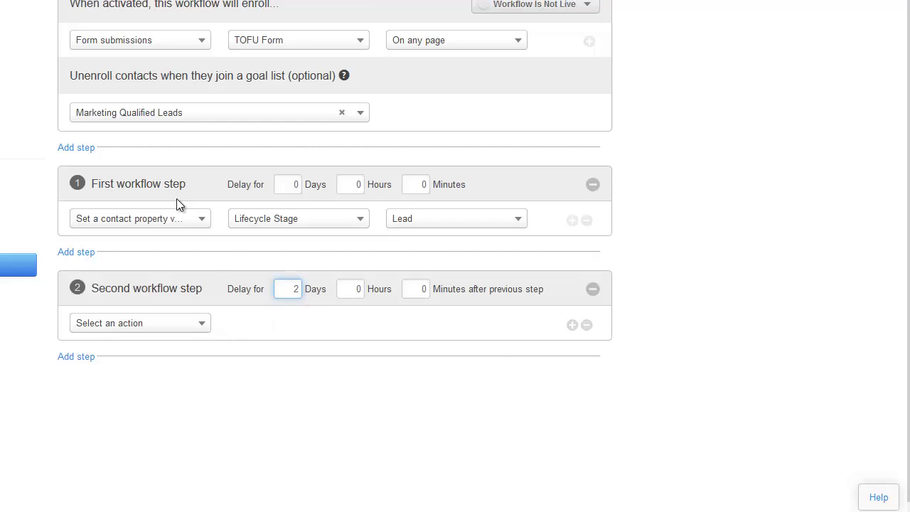
{"action": "left_click", "coordinate": [183, 327]}
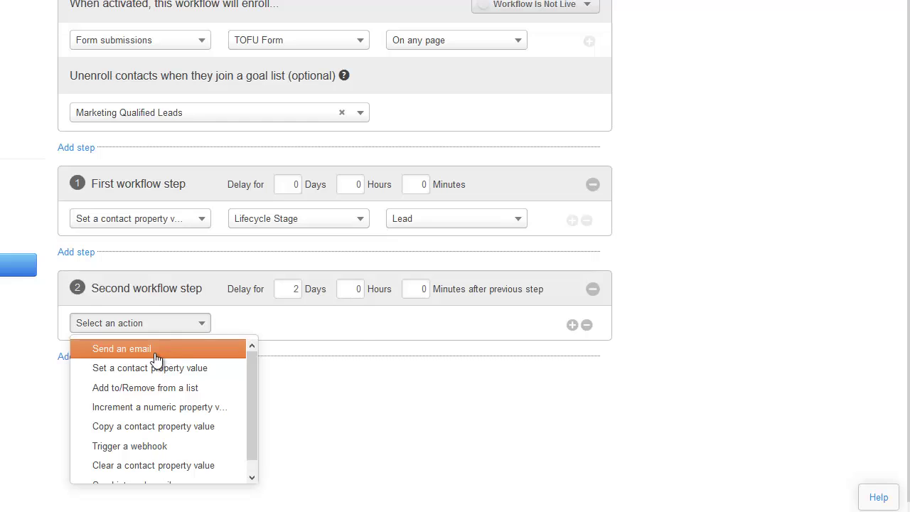
{"action": "left_click", "coordinate": [155, 350]}
{"action": "left_click", "coordinate": [267, 328]}
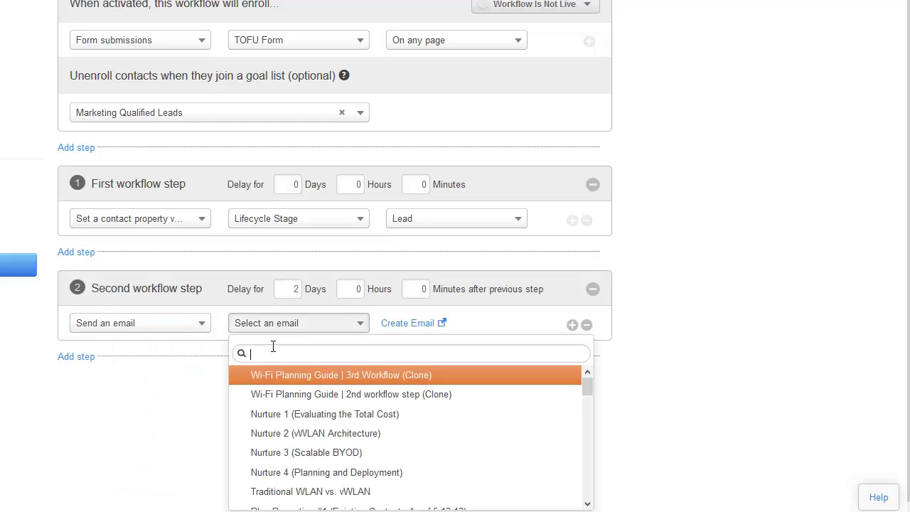
{"action": "type", "text": "TOFU"}
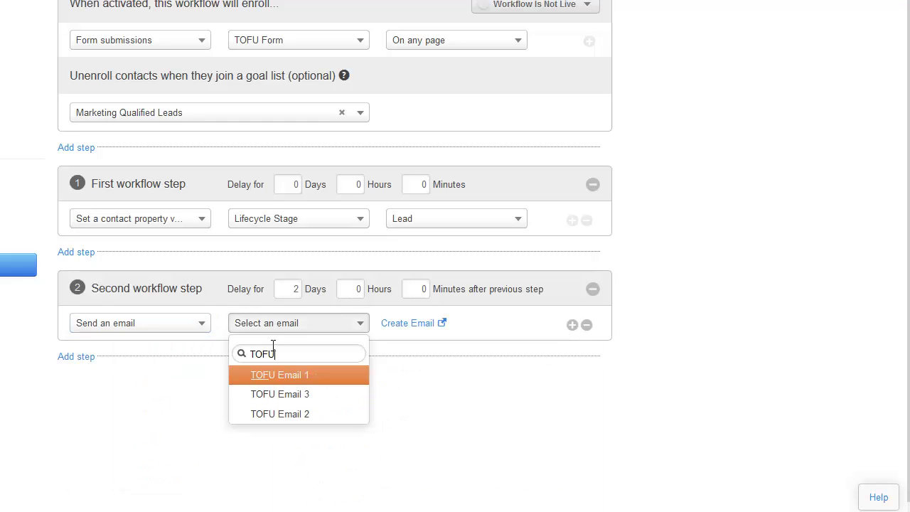
{"action": "left_click", "coordinate": [275, 375]}
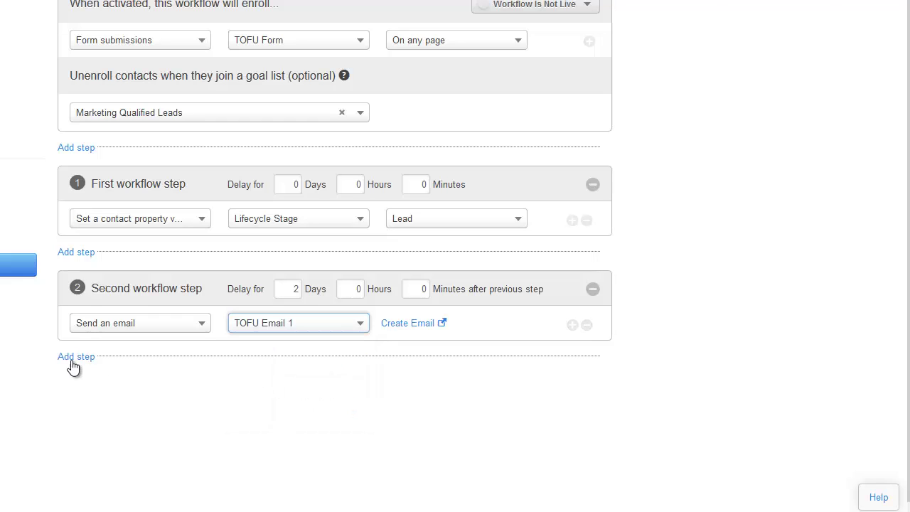
- Add a third workflow step that sends TOFU Email 3 after a delay of 3 days
{"action": "left_click", "coordinate": [73, 356]}
{"action": "left_click", "coordinate": [288, 393]}
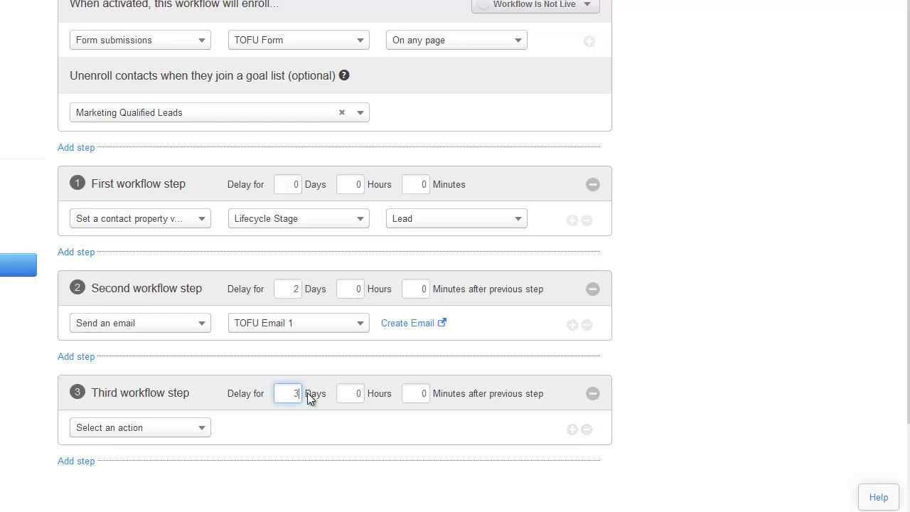
{"action": "scroll", "coordinate": [296, 411], "scroll_direction": "down", "scroll_amount": 2}
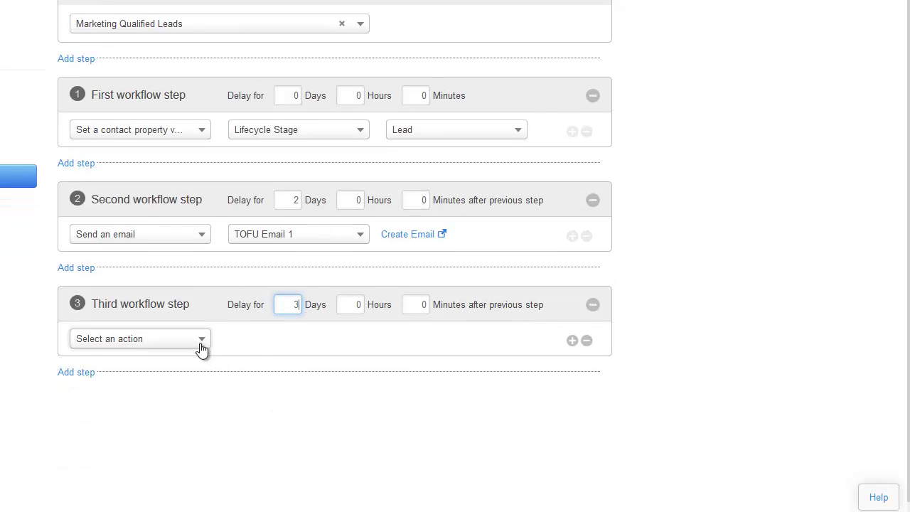
{"action": "left_click", "coordinate": [202, 341]}
{"action": "left_click", "coordinate": [221, 364]}
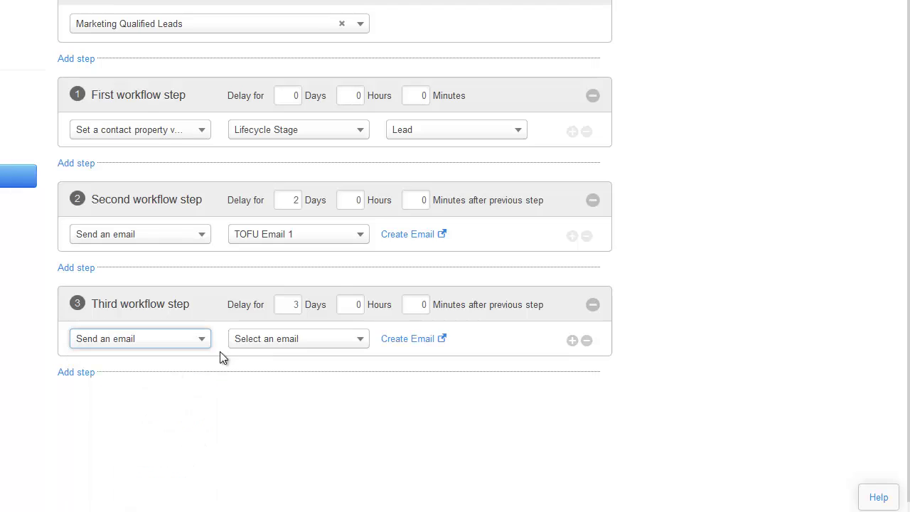
{"action": "left_click", "coordinate": [257, 344]}
{"action": "type", "text": "TOFU"}
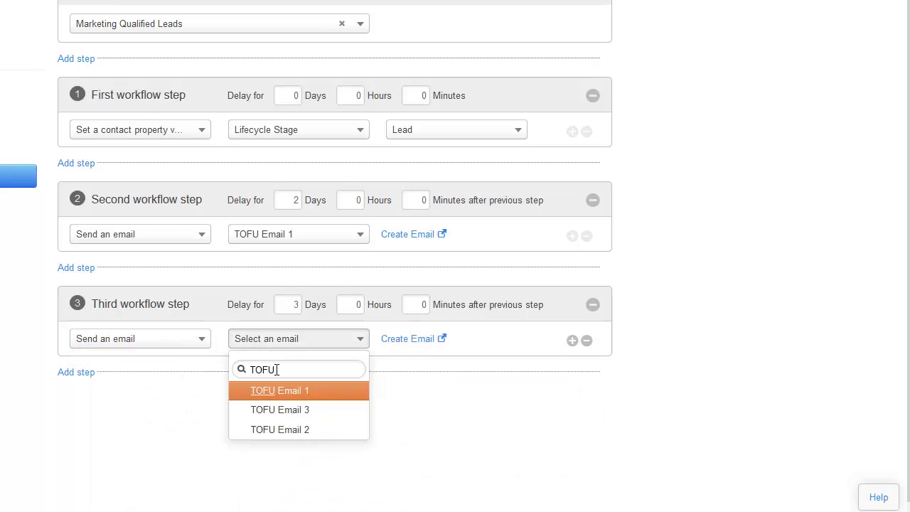
{"action": "left_click", "coordinate": [279, 409]}
- Add a fourth workflow step with a 5-day delay that sends TOFU Email 3
{"action": "left_click", "coordinate": [89, 376]}
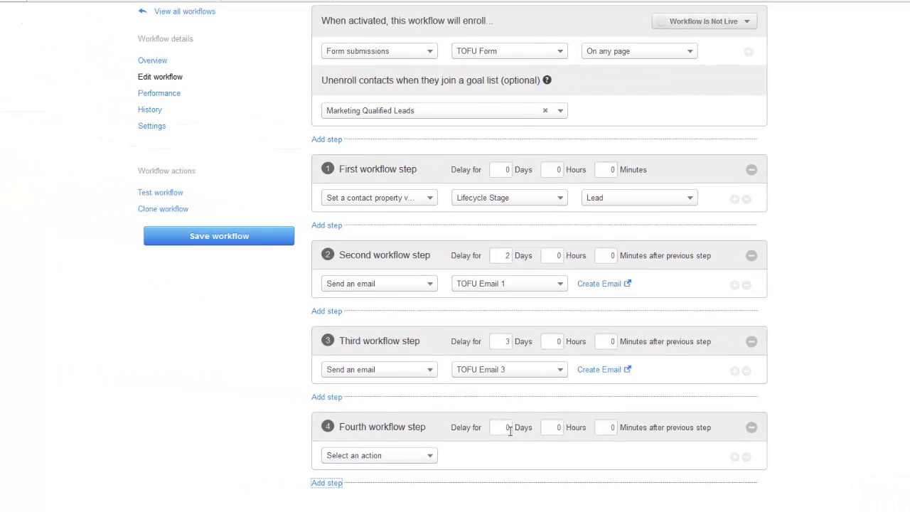
{"action": "left_click", "coordinate": [508, 427]}
{"action": "scroll", "coordinate": [498, 420], "scroll_direction": "down", "scroll_amount": 2}
{"action": "left_click", "coordinate": [417, 371]}
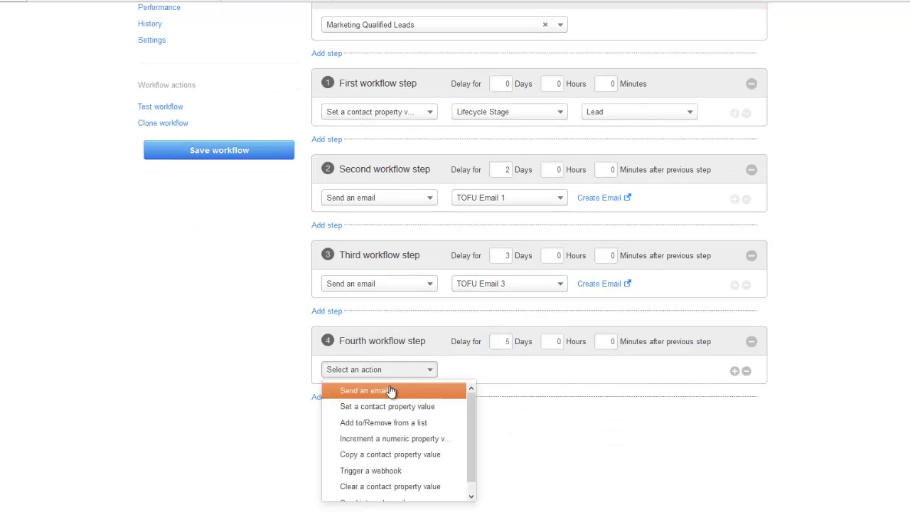
{"action": "left_click", "coordinate": [391, 389]}
{"action": "left_click", "coordinate": [489, 373]}
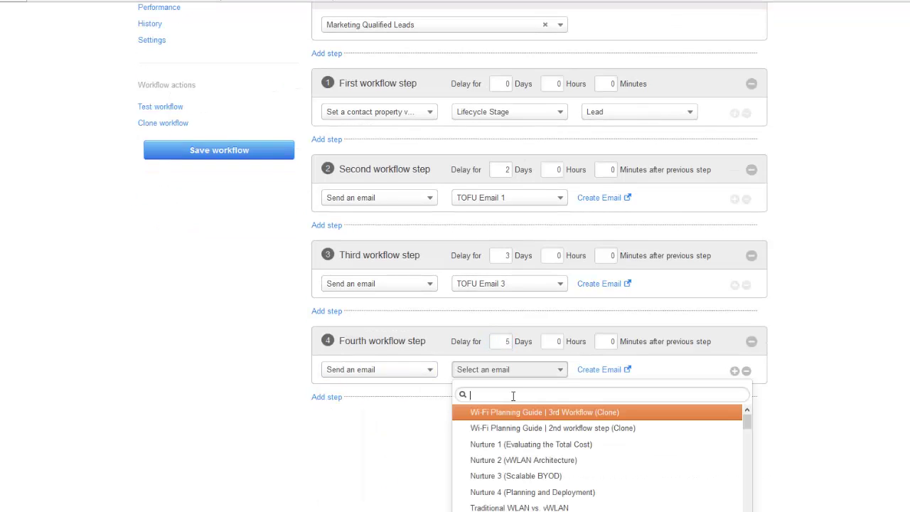
{"action": "type", "text": "TOU"}
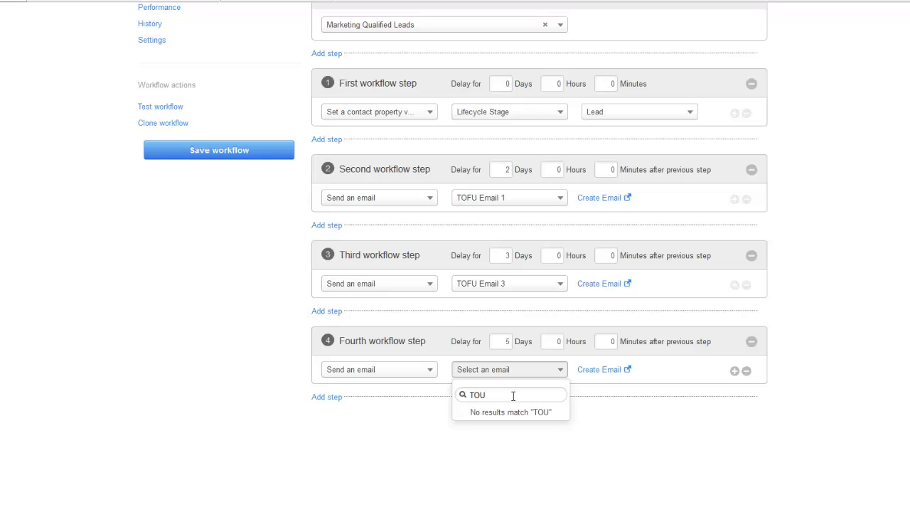
{"action": "key", "text": "BackSpace"}
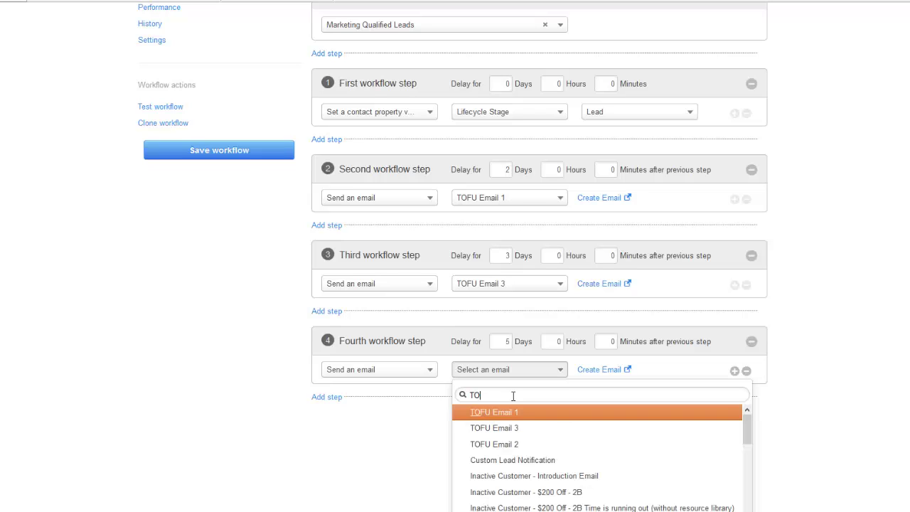
{"action": "left_click", "coordinate": [494, 428]}
- Add a fifth workflow step that adds contacts to the Quiet TOFU Leads list, and save the workflow
{"action": "left_click", "coordinate": [333, 398]}
{"action": "scroll", "coordinate": [370, 433], "scroll_direction": "down", "scroll_amount": 2}
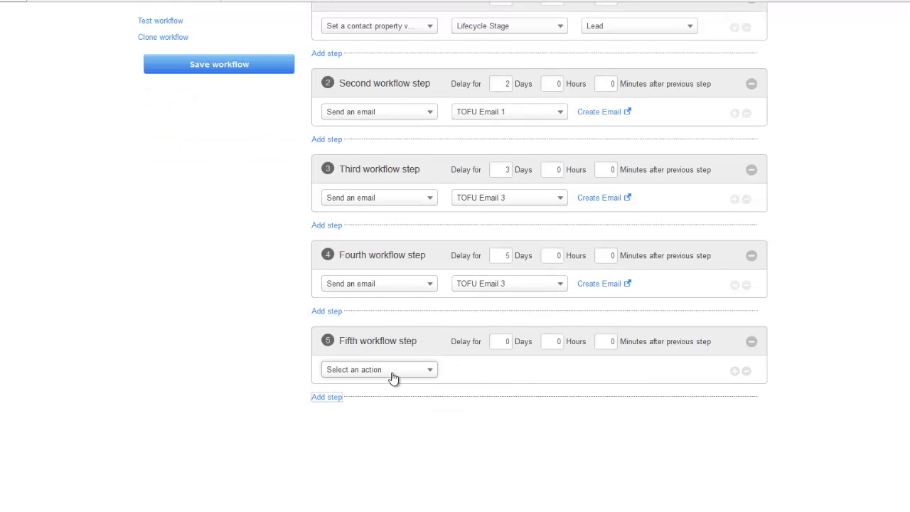
{"action": "left_click", "coordinate": [393, 374]}
{"action": "left_click", "coordinate": [384, 421]}
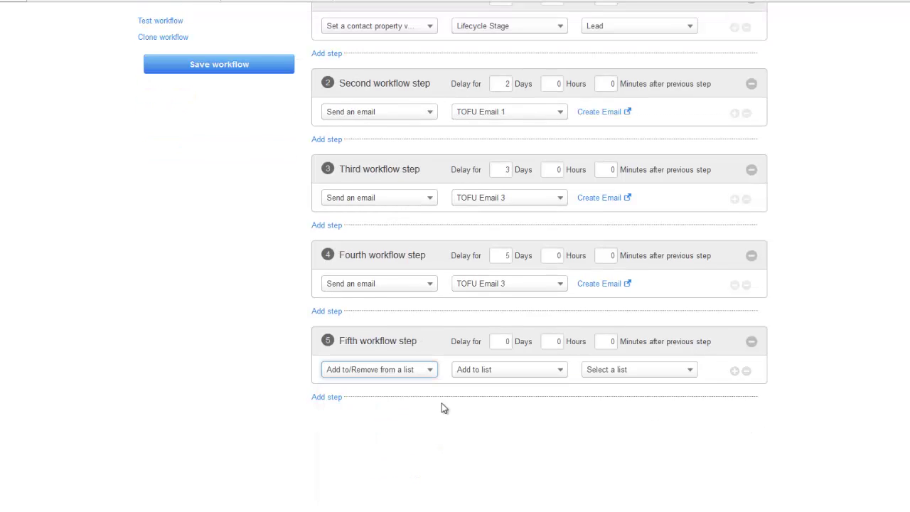
{"action": "left_click", "coordinate": [599, 370]}
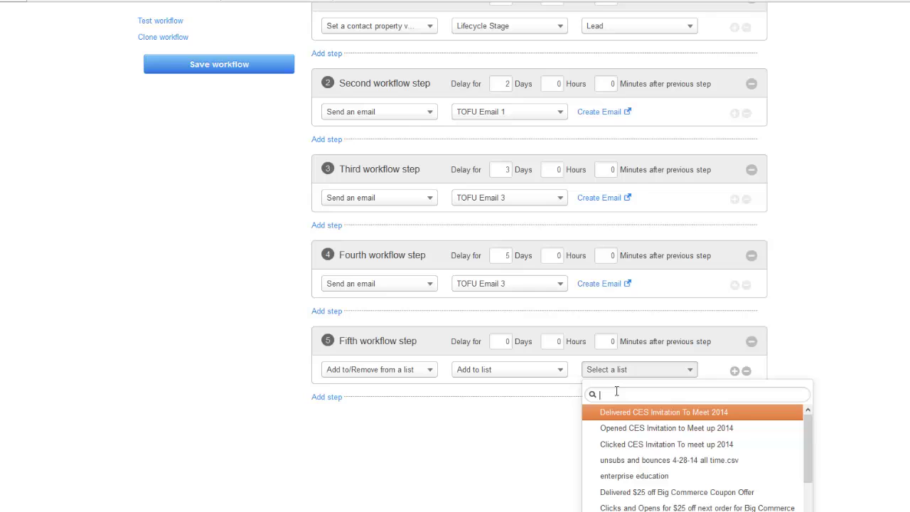
{"action": "type", "text": "Qui"}
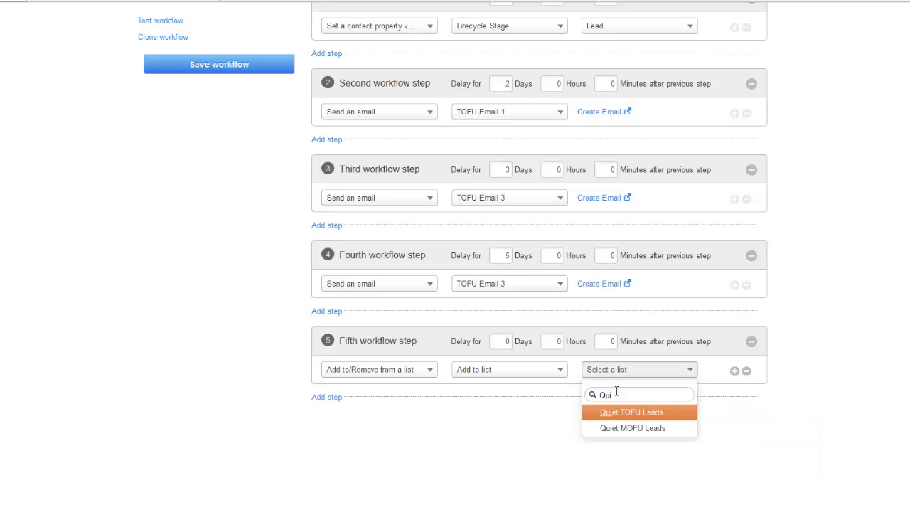
{"action": "left_click", "coordinate": [617, 413]}
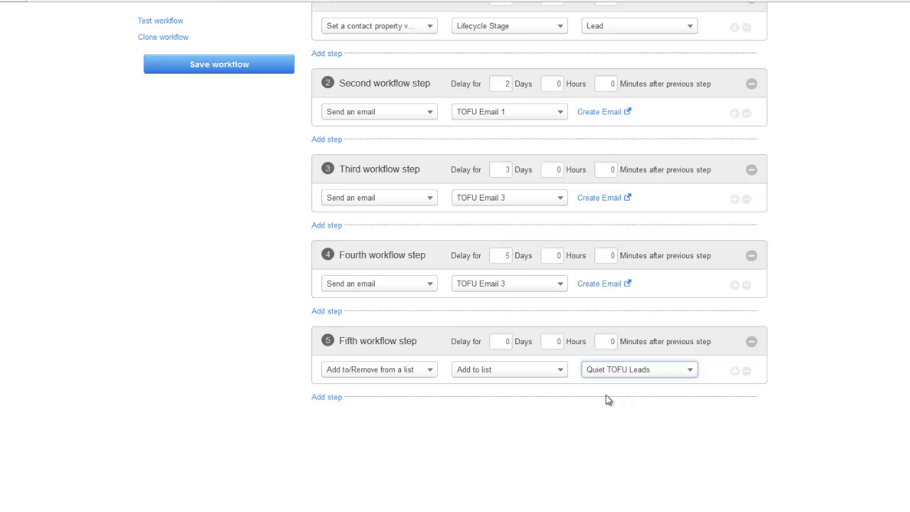
{"action": "scroll", "coordinate": [191, 260], "scroll_direction": "up", "scroll_amount": 2}
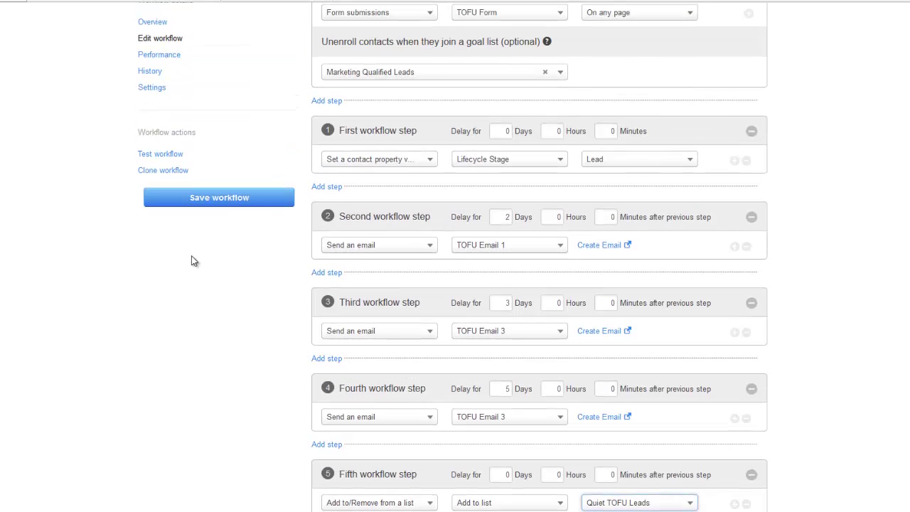
{"action": "left_click", "coordinate": [222, 203]}
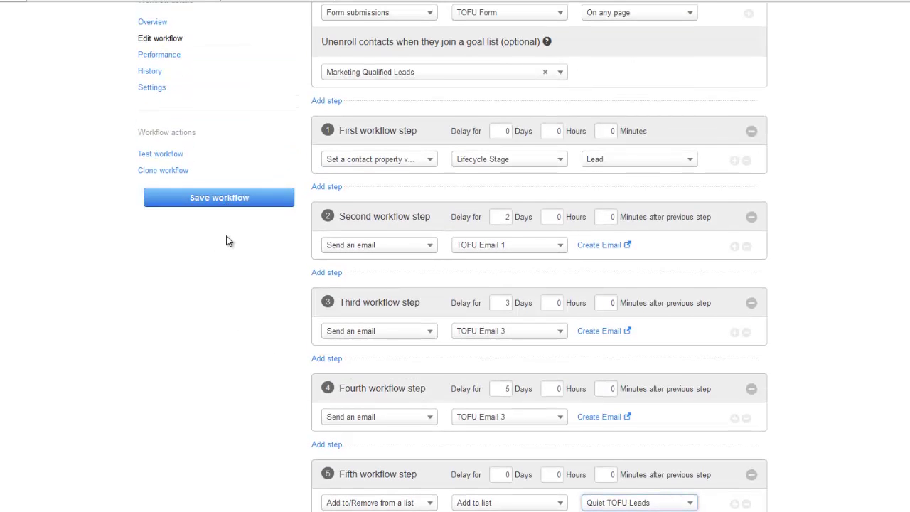
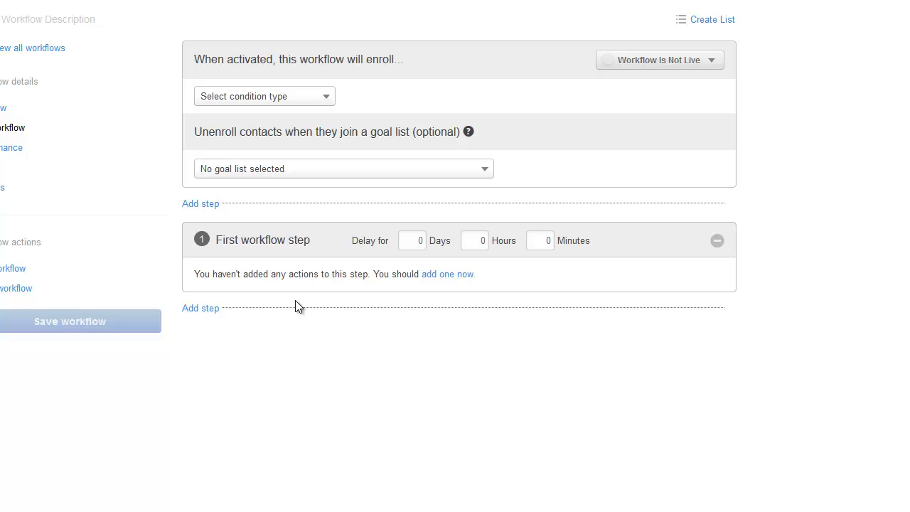
- Set the MOFU Workflow to enroll contacts on form submissions of the MOFU Form on any page
{"action": "left_click", "coordinate": [272, 100]}
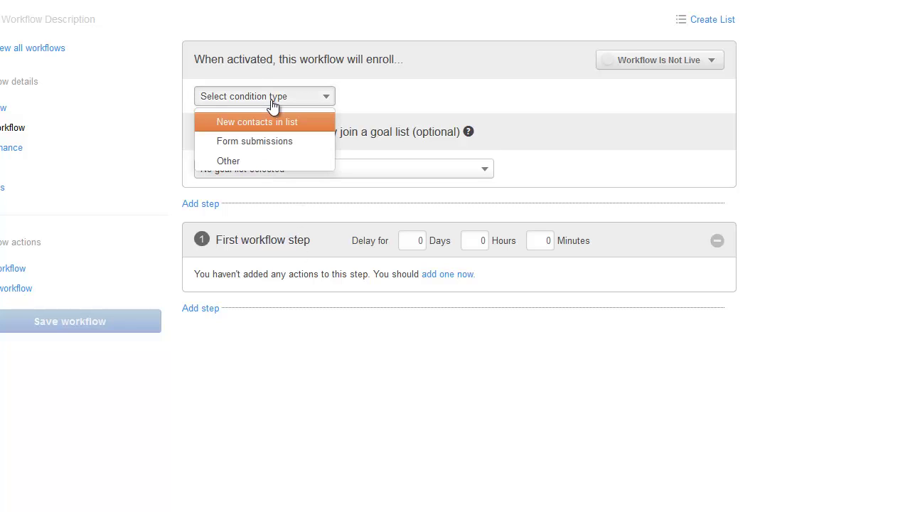
{"action": "left_click", "coordinate": [267, 142]}
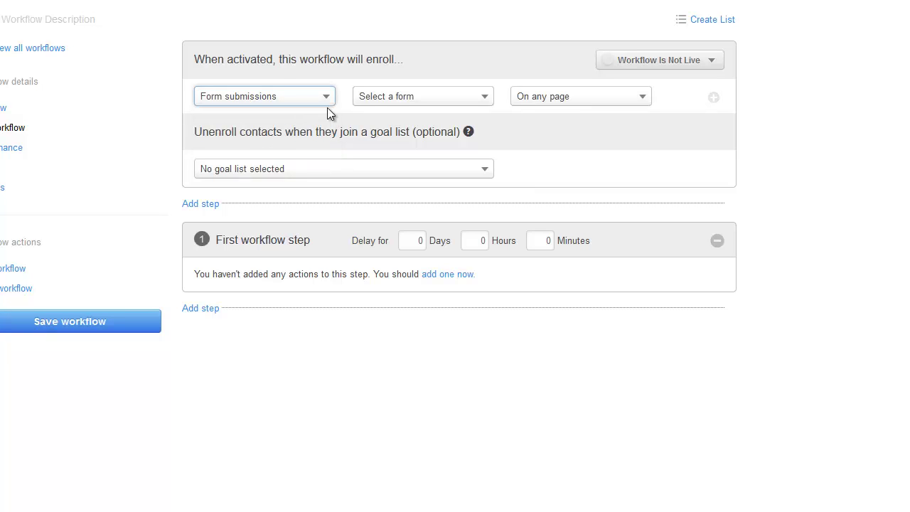
{"action": "left_click", "coordinate": [382, 97]}
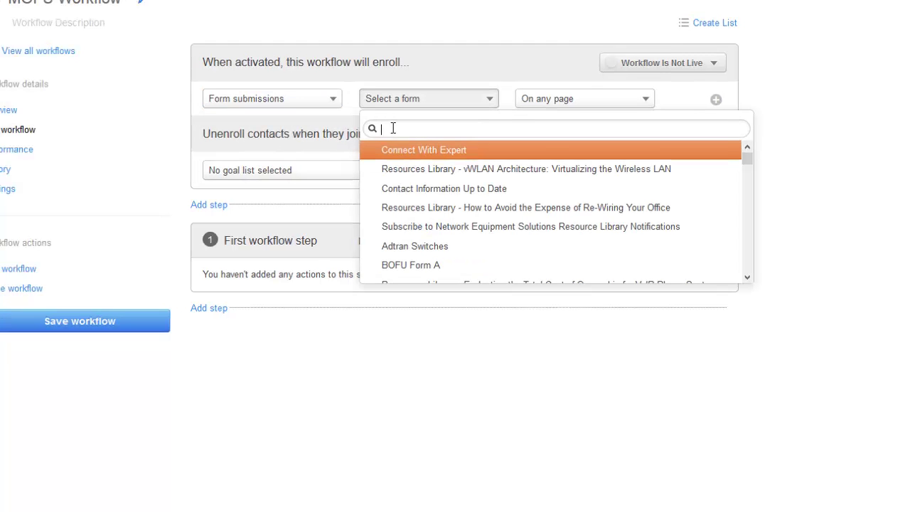
{"action": "type", "text": "MOFU"}
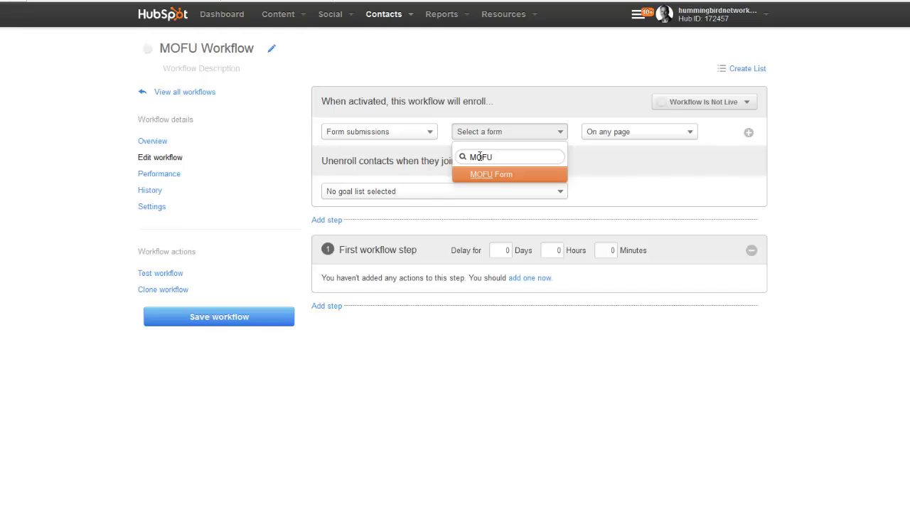
{"action": "left_click", "coordinate": [497, 174]}
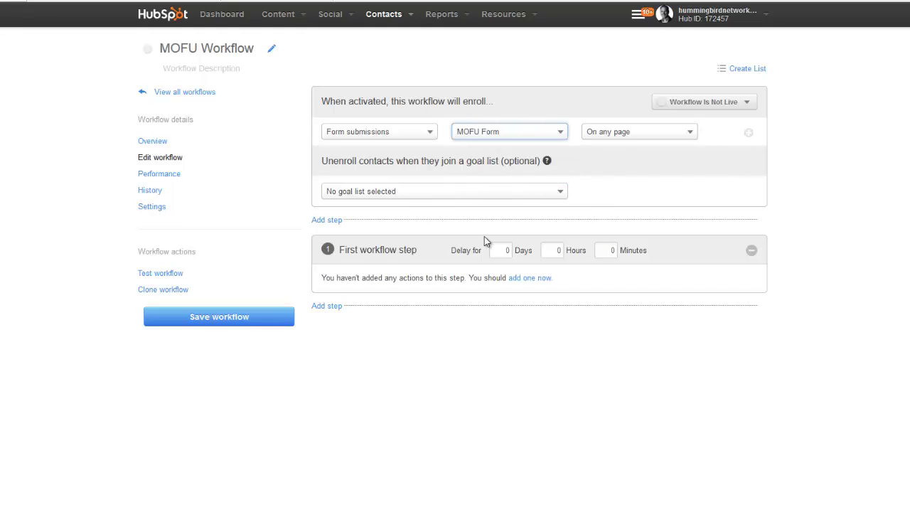
- Choose Sales Qualified Lead as the goal list that unenrolls contacts from the MOFU Workflow
{"action": "left_click", "coordinate": [524, 198]}
{"action": "type", "text": "sal"}
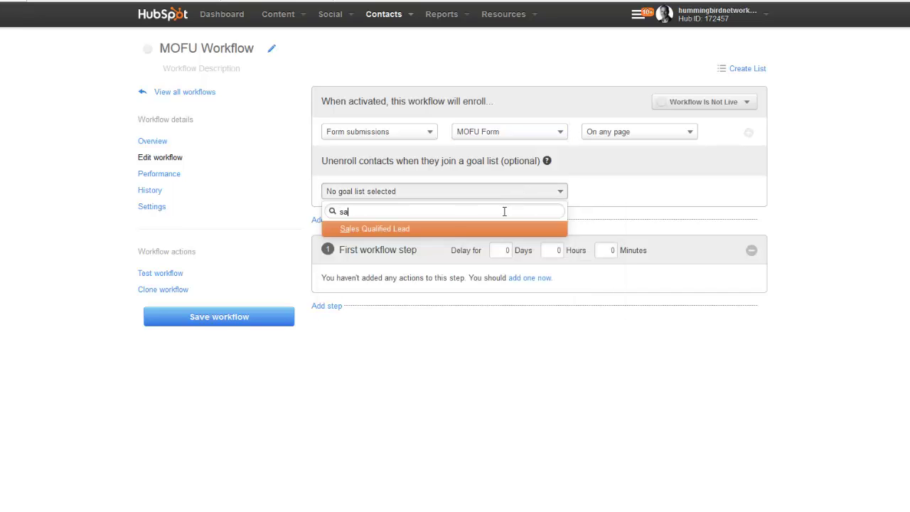
{"action": "left_click", "coordinate": [451, 229]}
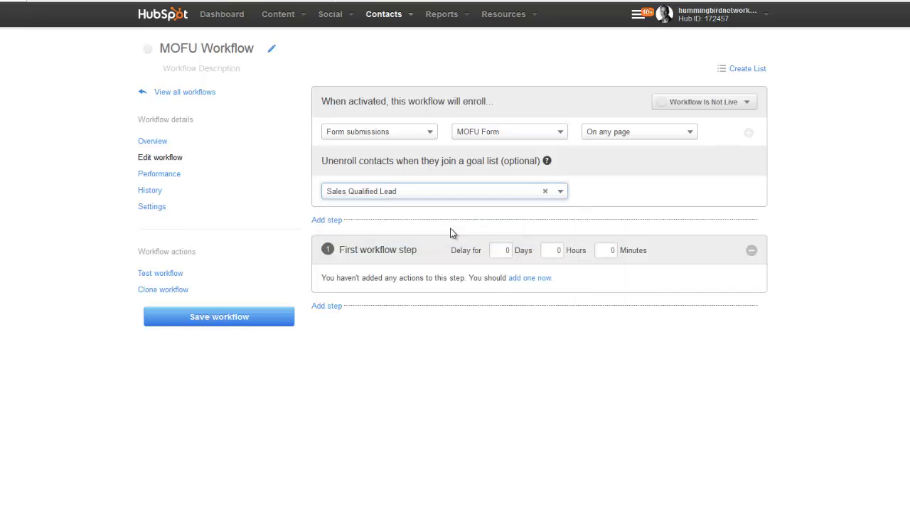
- Add an action to the first workflow step that sets the Lifecycle Stage contact property to Marketing Qualified Lead
{"action": "left_click", "coordinate": [521, 280]}
{"action": "left_click", "coordinate": [398, 284]}
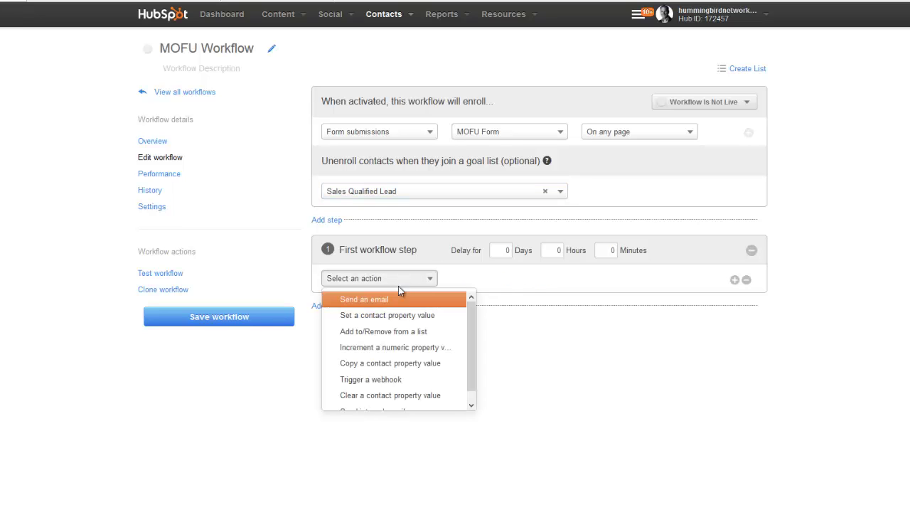
{"action": "left_click", "coordinate": [395, 316]}
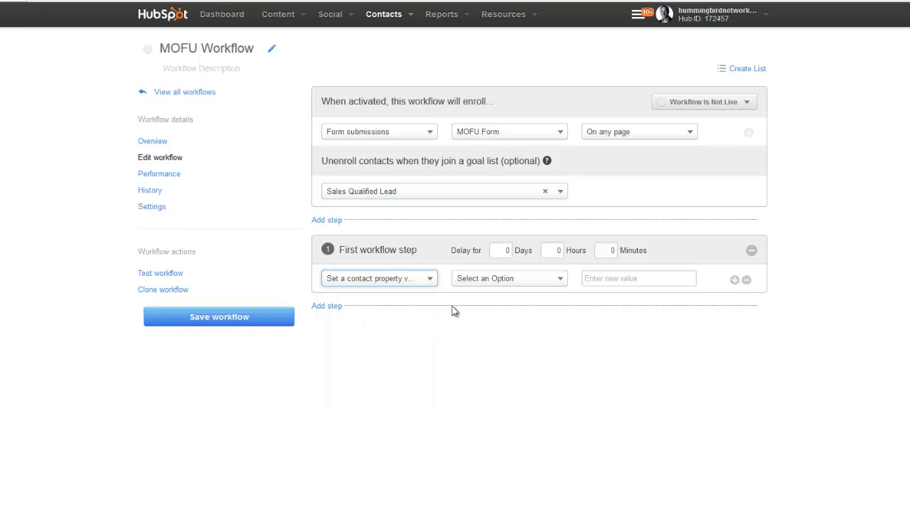
{"action": "left_click", "coordinate": [502, 284]}
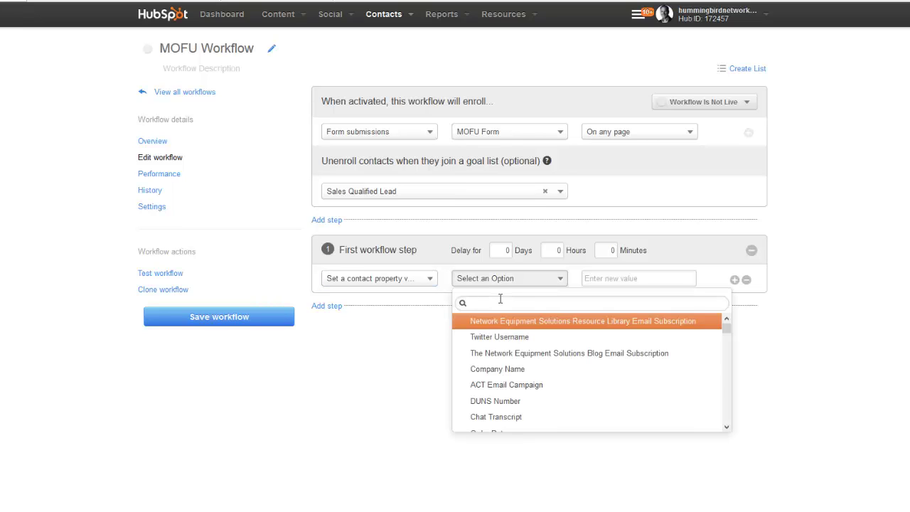
{"action": "type", "text": "lif"}
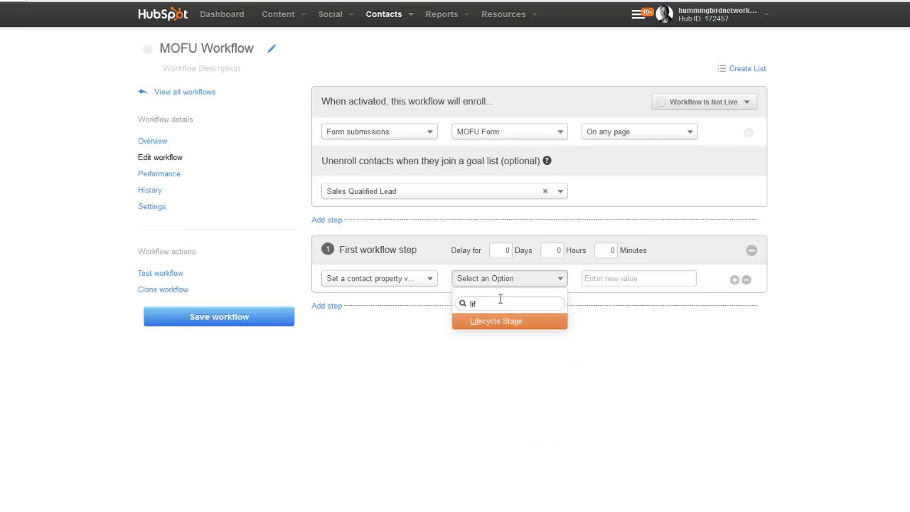
{"action": "left_click", "coordinate": [499, 321]}
{"action": "left_click", "coordinate": [613, 284]}
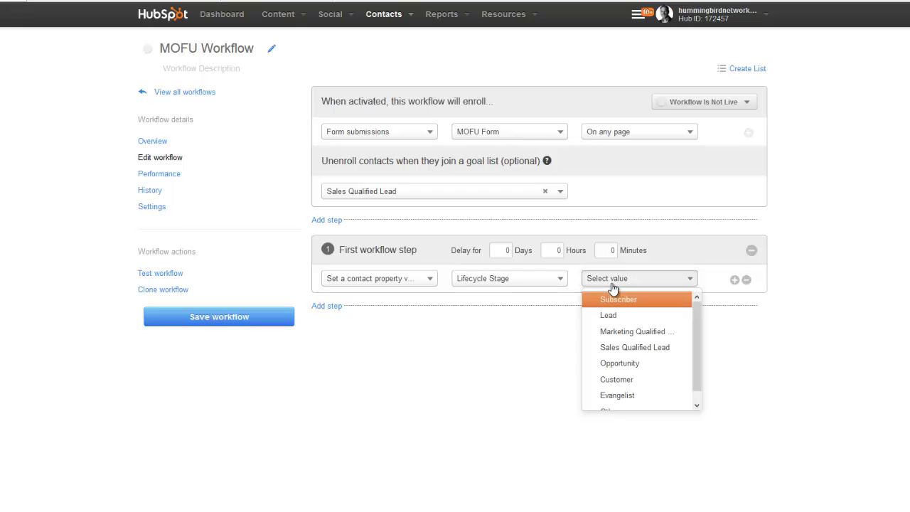
{"action": "left_click", "coordinate": [634, 332]}
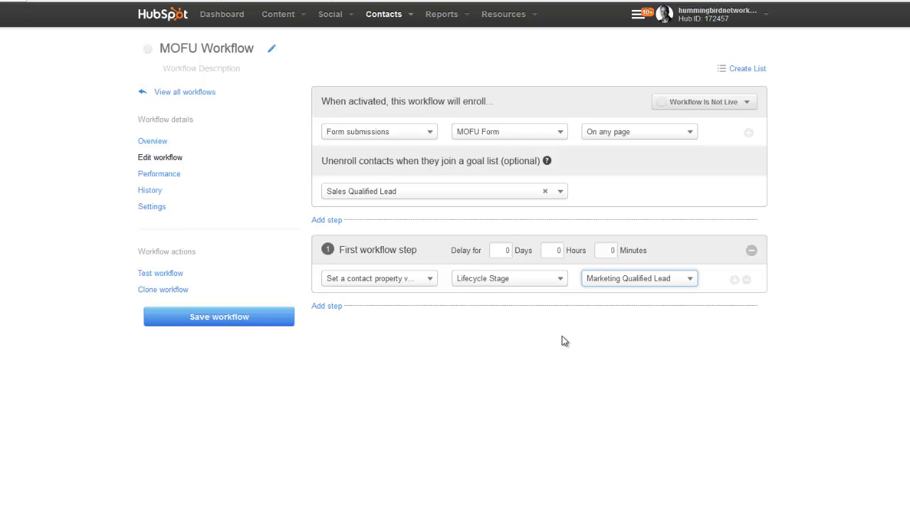
- Add a second workflow step that sends MOFU Email 1 after a delay of 2 days
{"action": "left_click", "coordinate": [325, 306]}
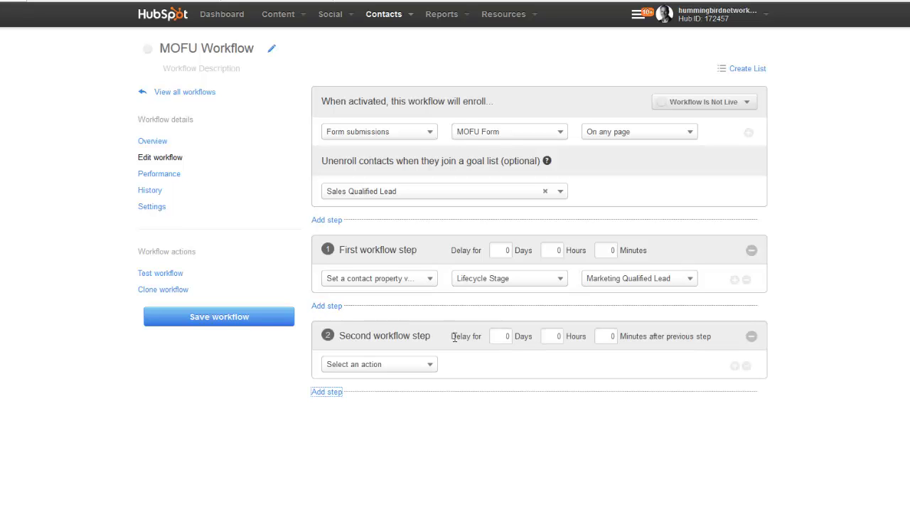
{"action": "left_click", "coordinate": [513, 337]}
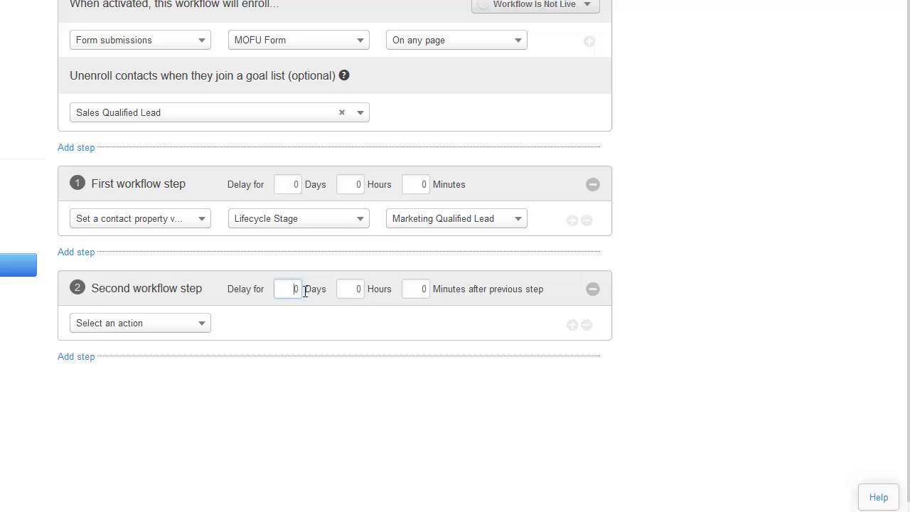
{"action": "double_click", "coordinate": [306, 291]}
{"action": "type", "text": "2"}
{"action": "left_click", "coordinate": [202, 328]}
{"action": "left_click", "coordinate": [190, 348]}
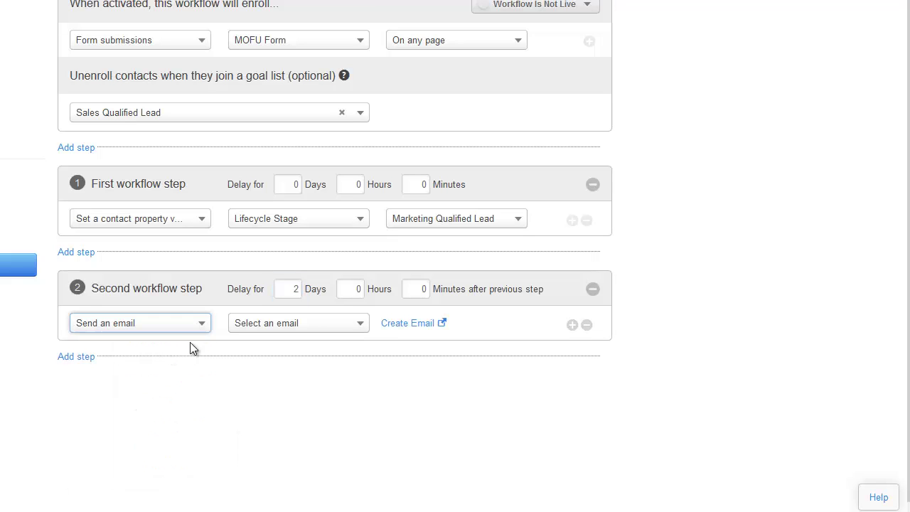
{"action": "left_click", "coordinate": [299, 323]}
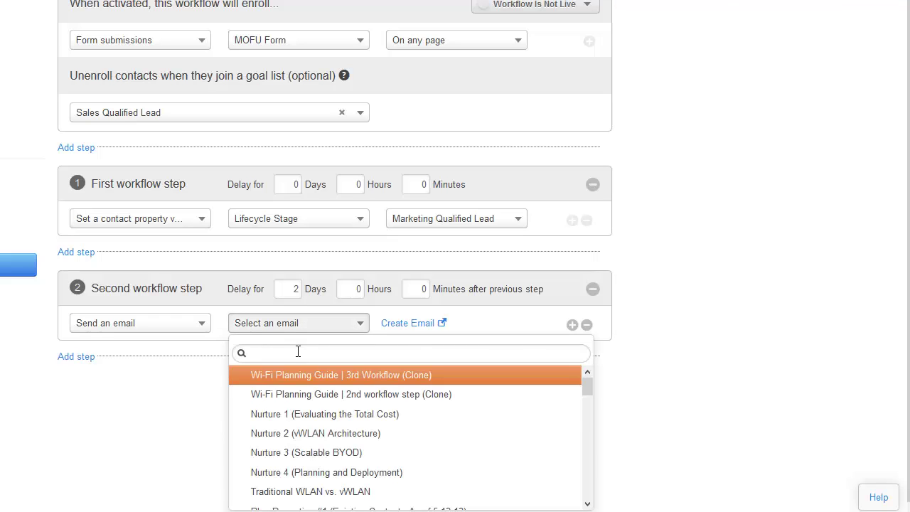
{"action": "type", "text": "MOFU"}
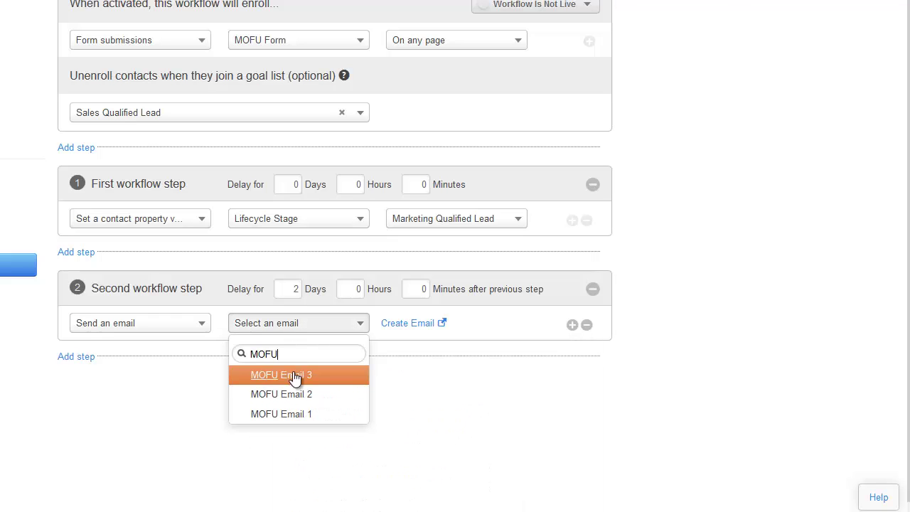
{"action": "left_click", "coordinate": [281, 413]}
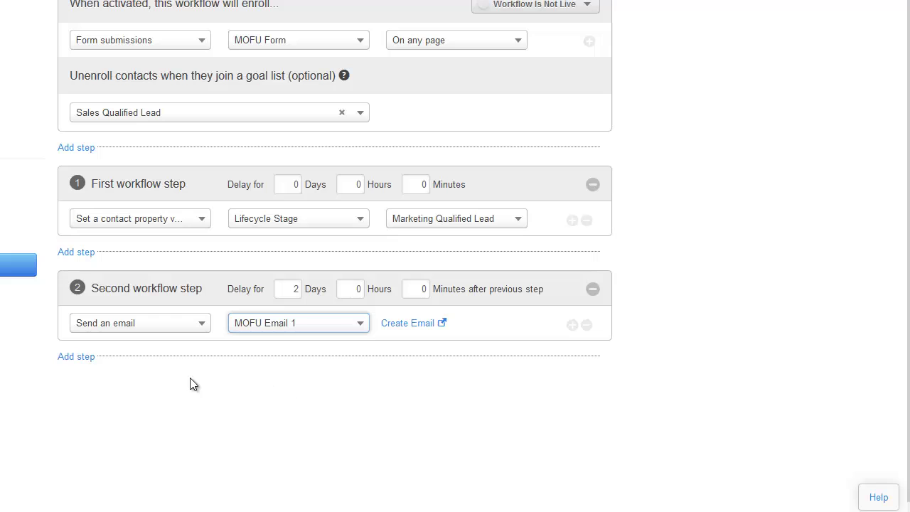
- Add a third workflow step that sends MOFU Email 2 after a delay of 3 days
{"action": "left_click", "coordinate": [76, 357]}
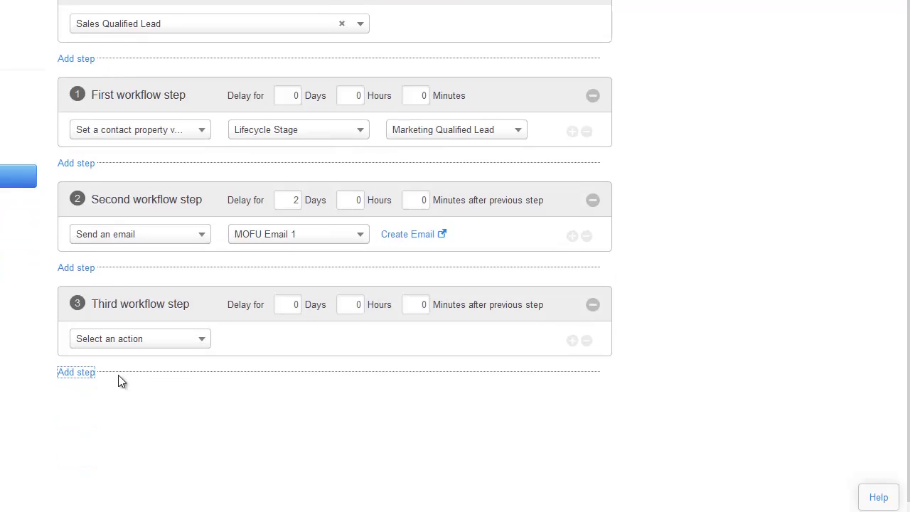
{"action": "left_click", "coordinate": [160, 339]}
{"action": "left_click", "coordinate": [155, 365]}
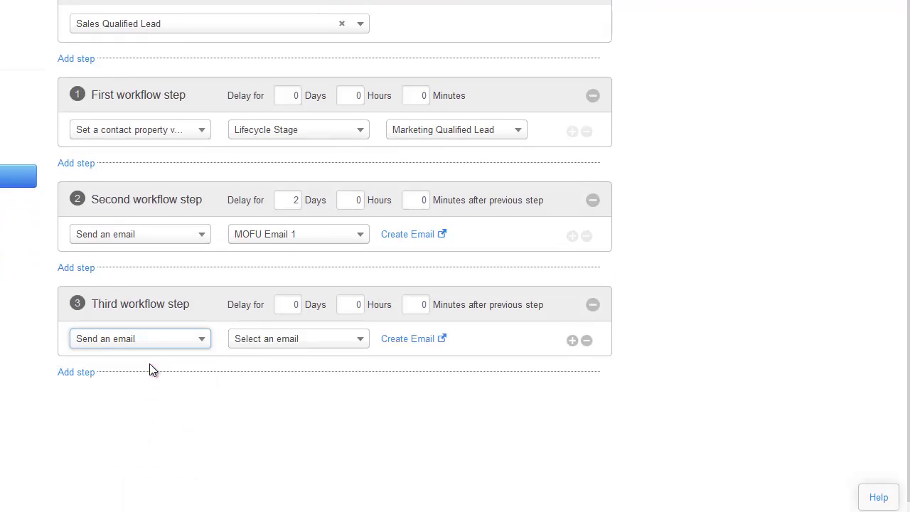
{"action": "left_click", "coordinate": [291, 304]}
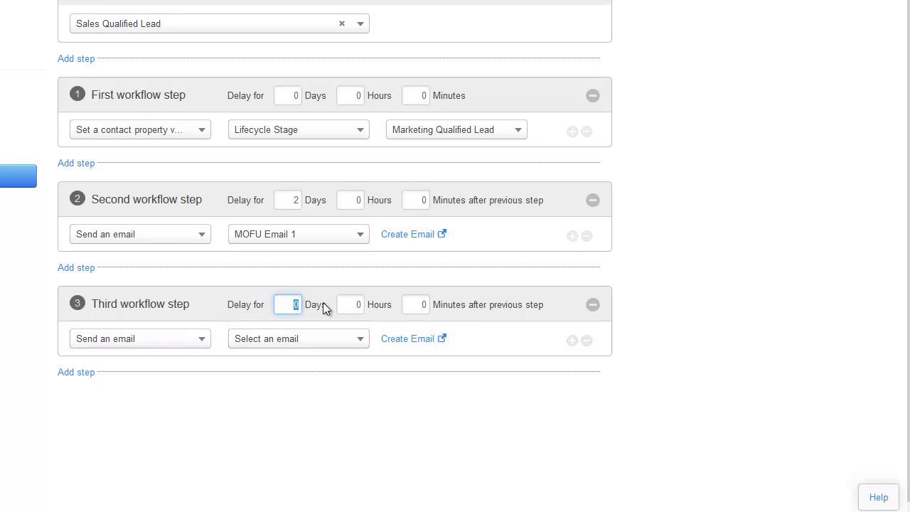
{"action": "left_click", "coordinate": [310, 339]}
{"action": "type", "text": "MOFU"}
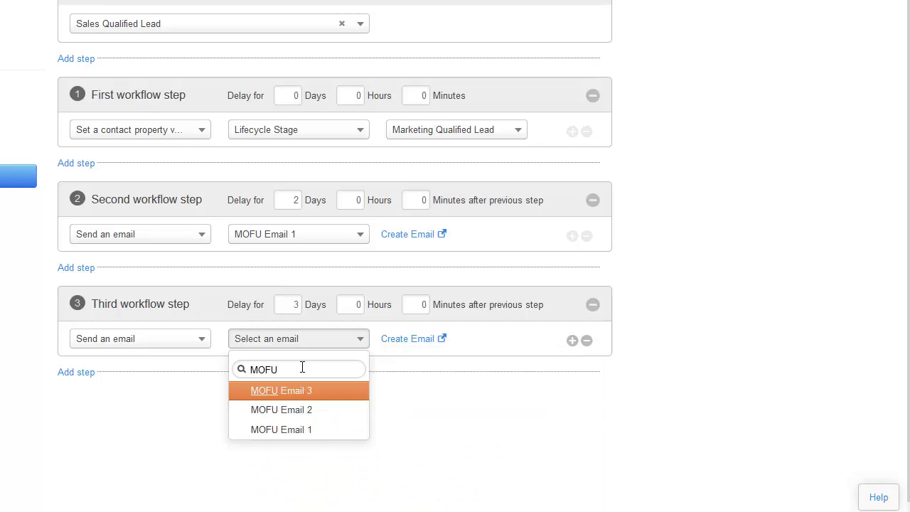
{"action": "left_click", "coordinate": [297, 410]}
- Add a fourth workflow step that sends MOFU Email 3 after a delay of 5 days
{"action": "left_click", "coordinate": [88, 376]}
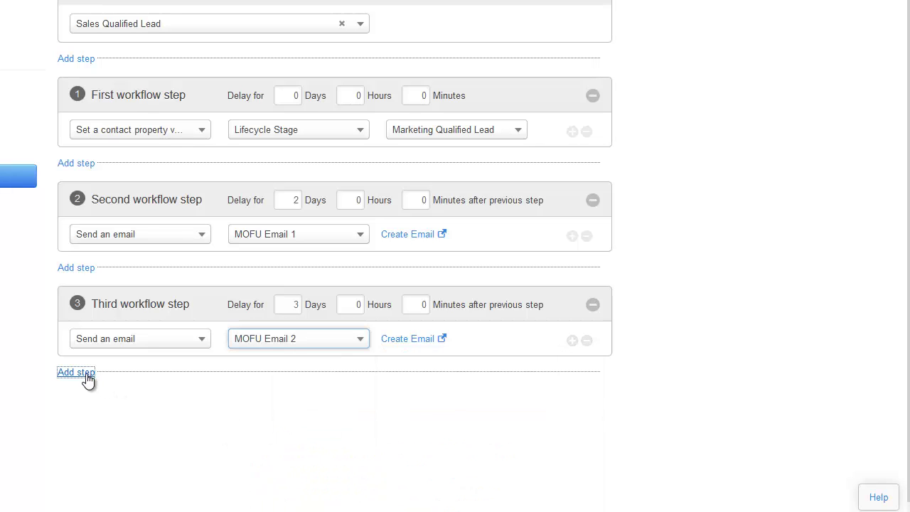
{"action": "double_click", "coordinate": [290, 407]}
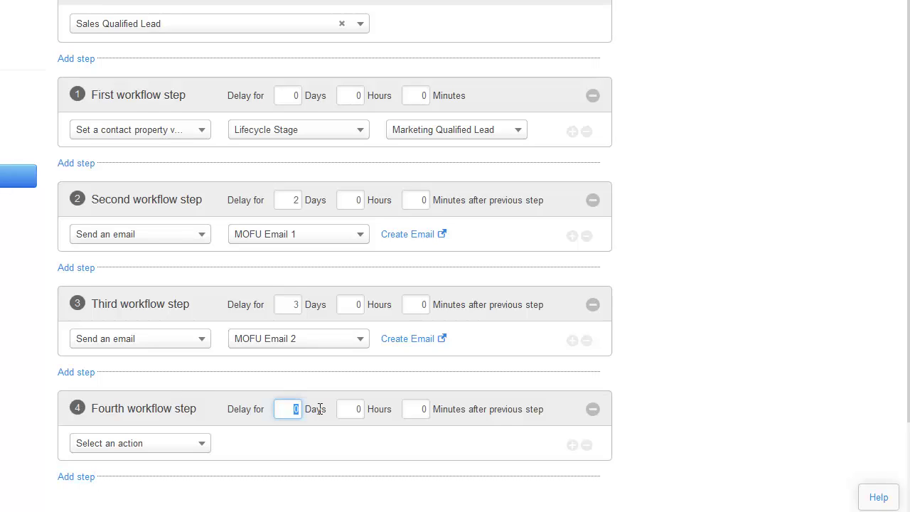
{"action": "left_click", "coordinate": [100, 445]}
{"action": "left_click", "coordinate": [106, 469]}
{"action": "scroll", "coordinate": [235, 455], "scroll_direction": "down", "scroll_amount": 3}
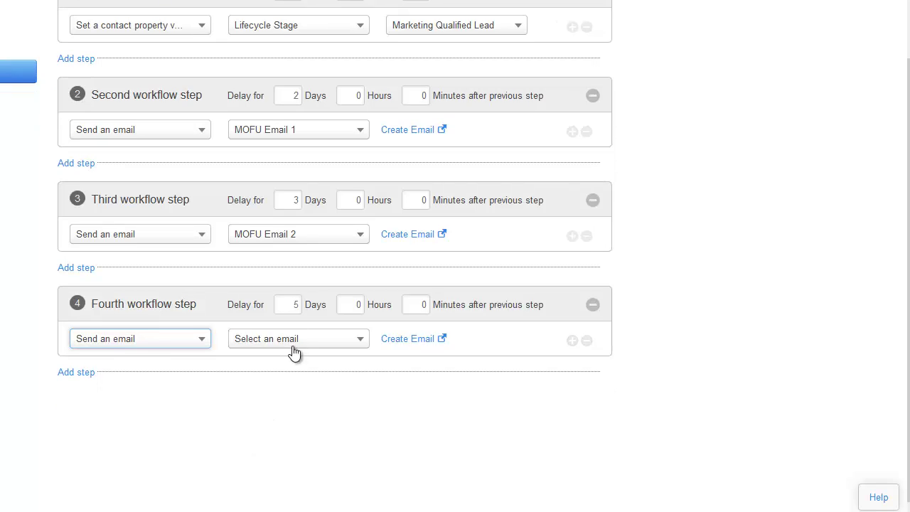
{"action": "left_click", "coordinate": [291, 348]}
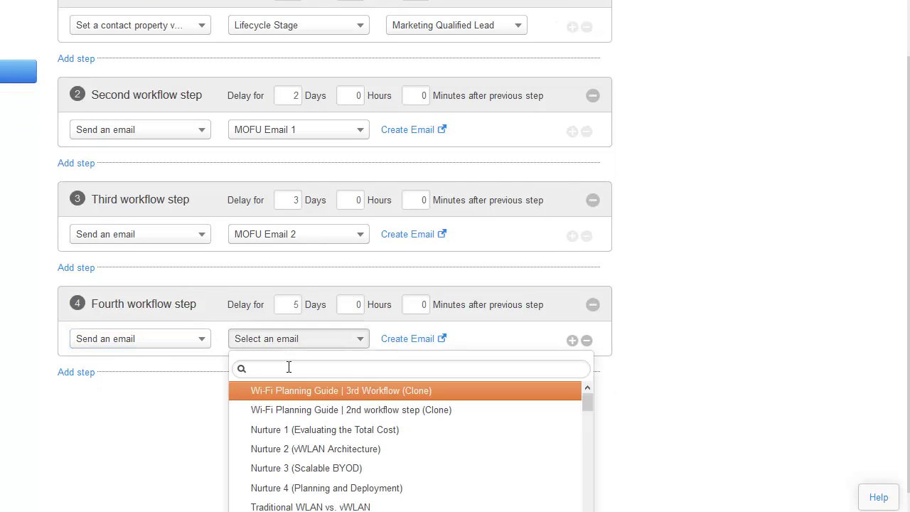
{"action": "type", "text": "MOFU"}
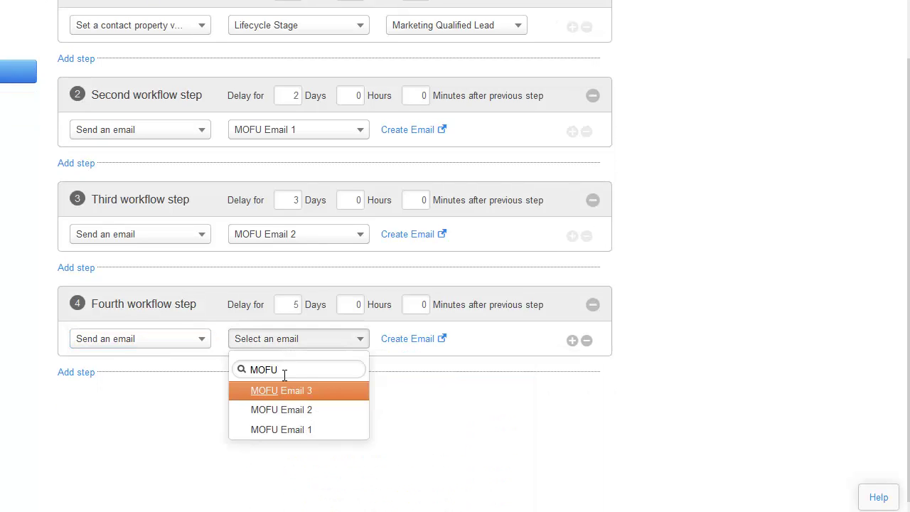
{"action": "left_click", "coordinate": [253, 393]}
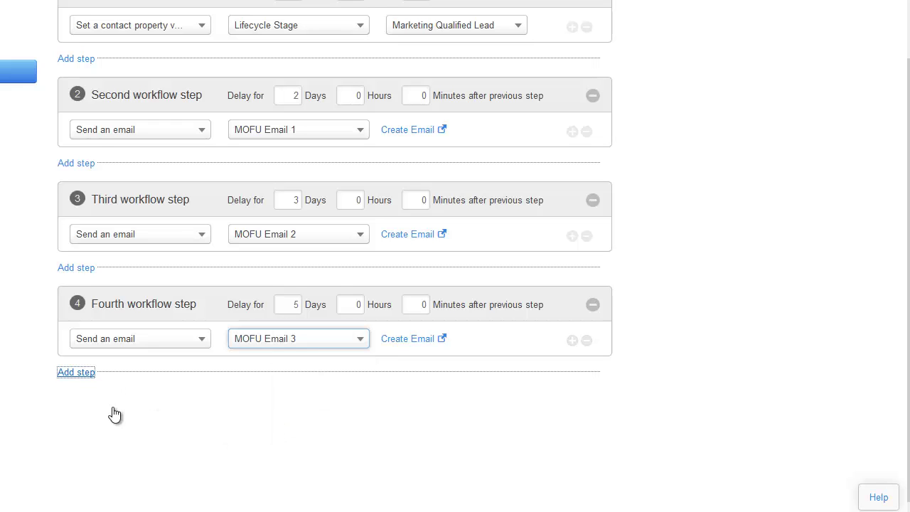
- Add a fifth workflow step that adds contacts to the Quiet MOFU Leads list
{"action": "left_click", "coordinate": [142, 448]}
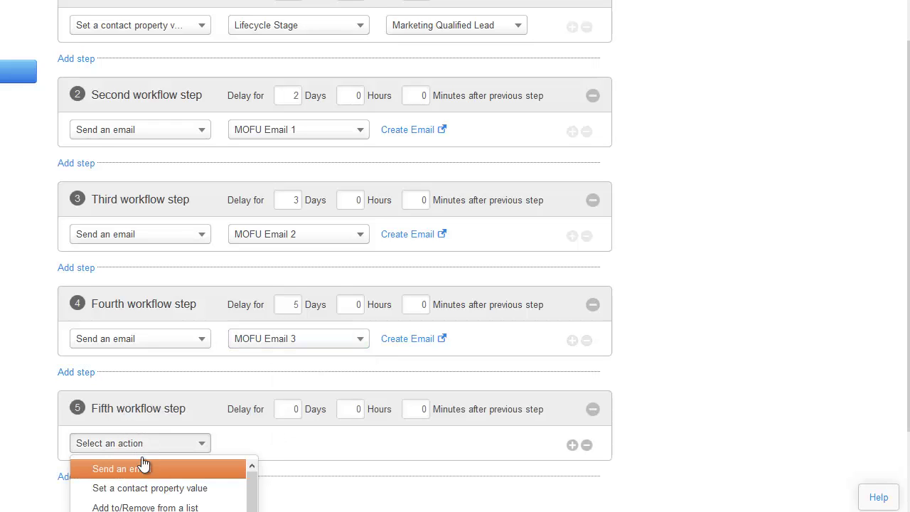
{"action": "left_click", "coordinate": [160, 506]}
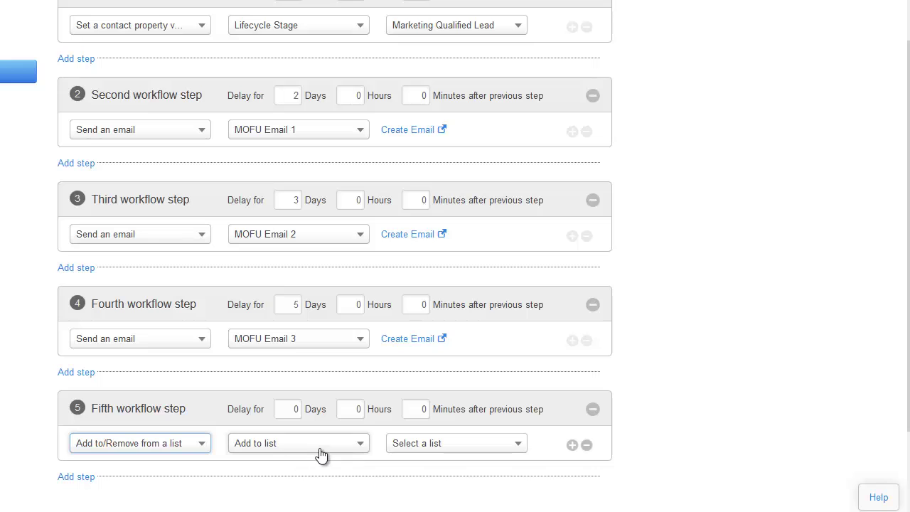
{"action": "left_click", "coordinate": [438, 454]}
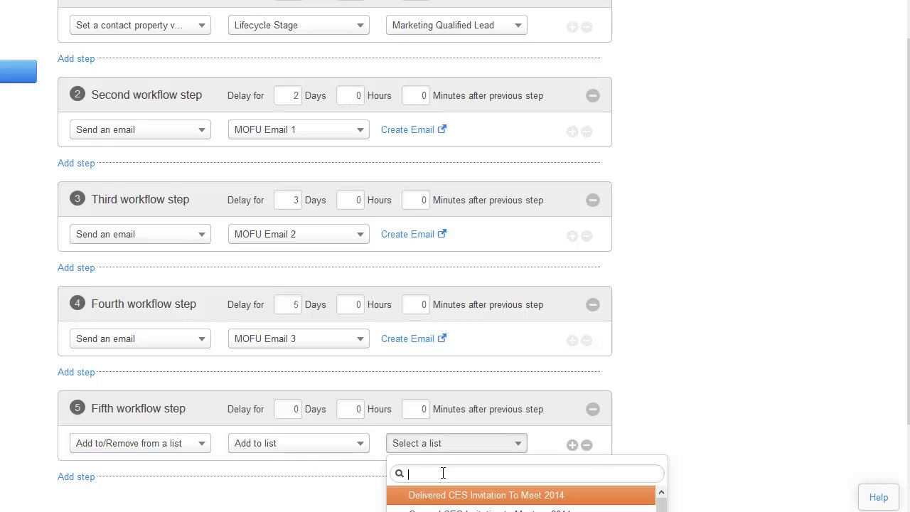
{"action": "type", "text": "Qui"}
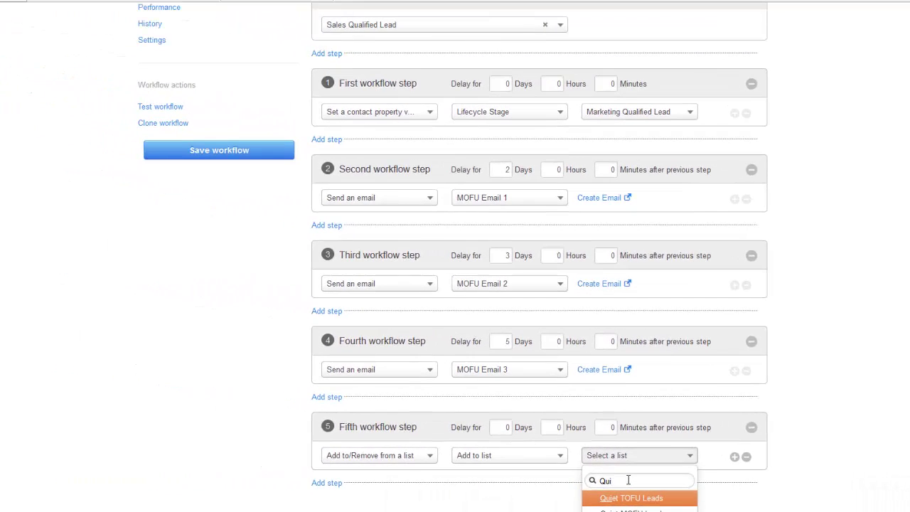
{"action": "scroll", "coordinate": [629, 476], "scroll_direction": "down", "scroll_amount": 1}
{"action": "left_click", "coordinate": [634, 435]}
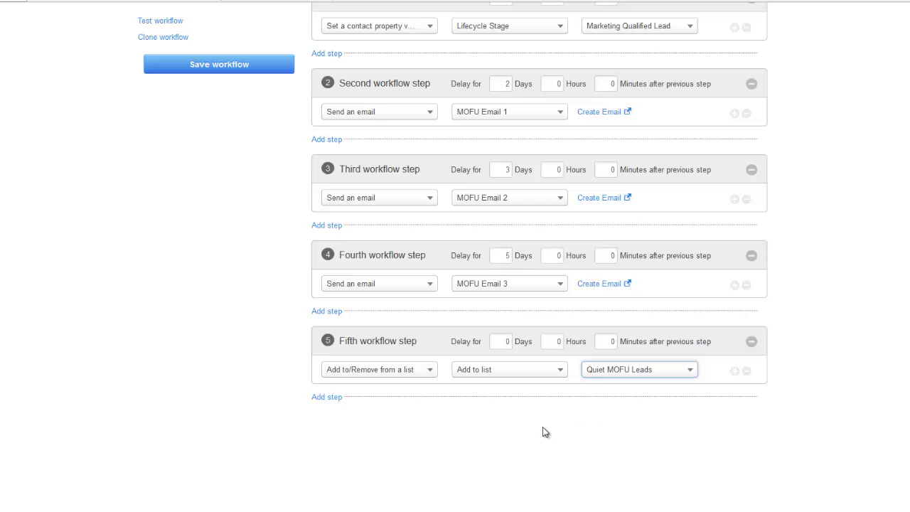
- View the activation option of the MOFU Workflow and save the workflow
{"action": "scroll", "coordinate": [365, 467], "scroll_direction": "up", "scroll_amount": 4}
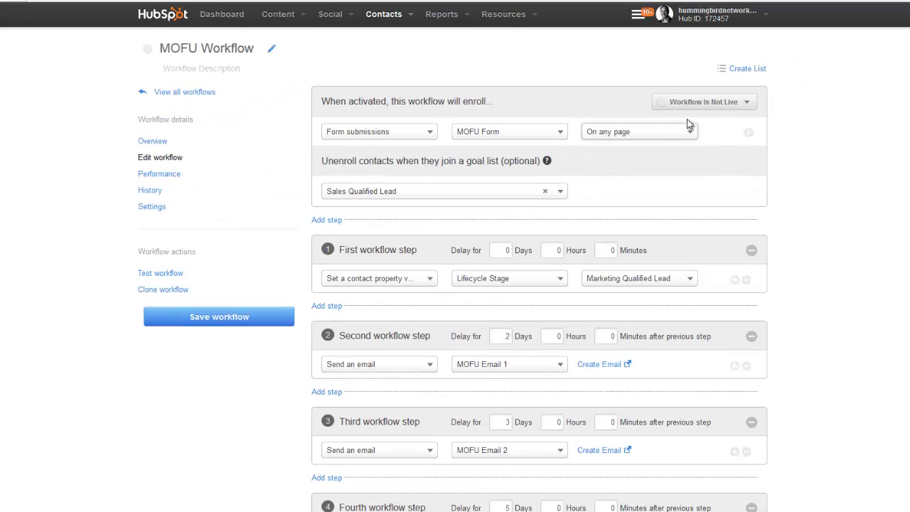
{"action": "left_click", "coordinate": [745, 106]}
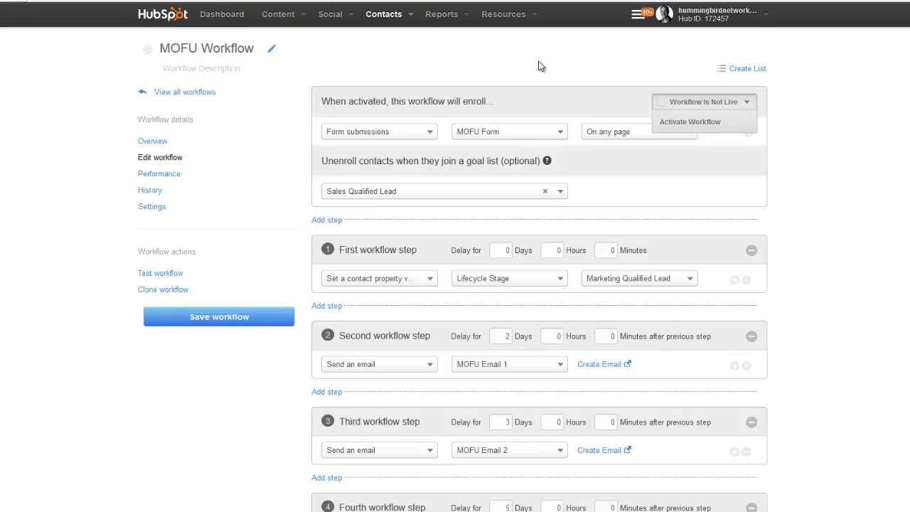
{"action": "left_click", "coordinate": [226, 323]}
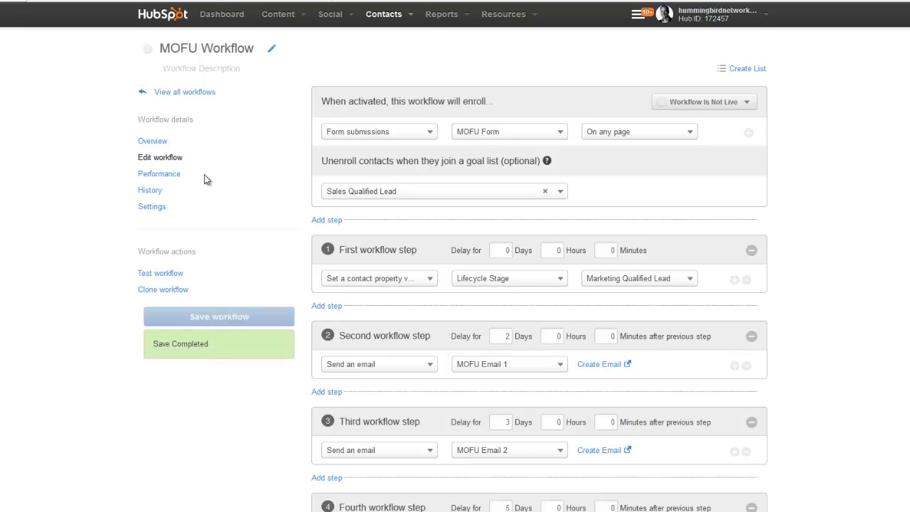
- Return to the list of all workflows and create a new standard workflow named BOFU Workflow
{"action": "left_click", "coordinate": [196, 96]}
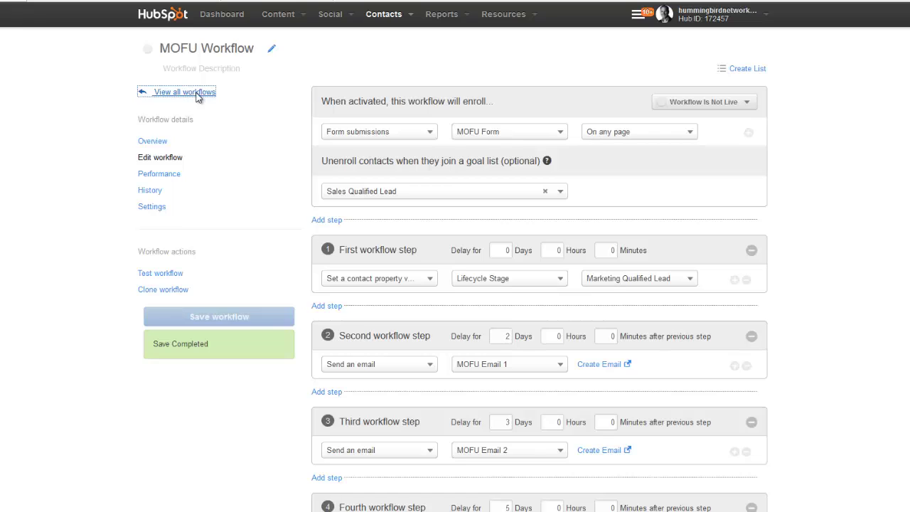
{"action": "left_click", "coordinate": [642, 122]}
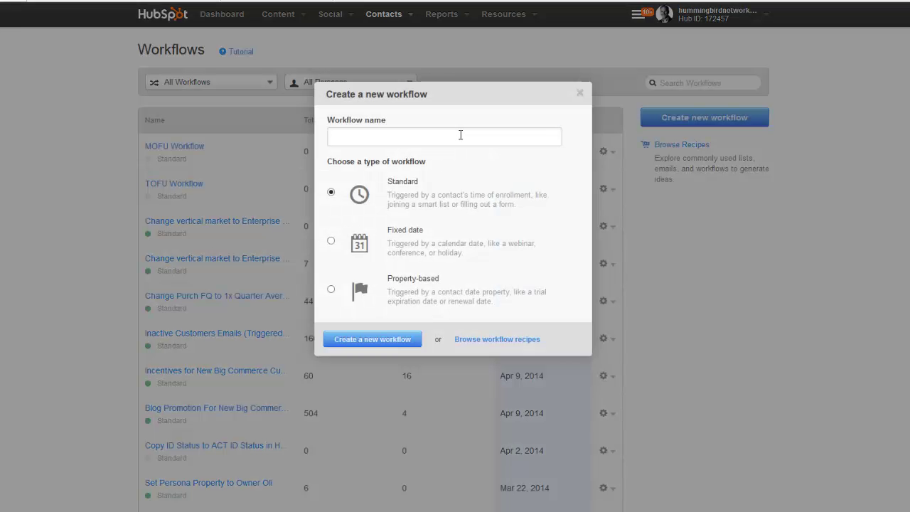
{"action": "left_click", "coordinate": [460, 134]}
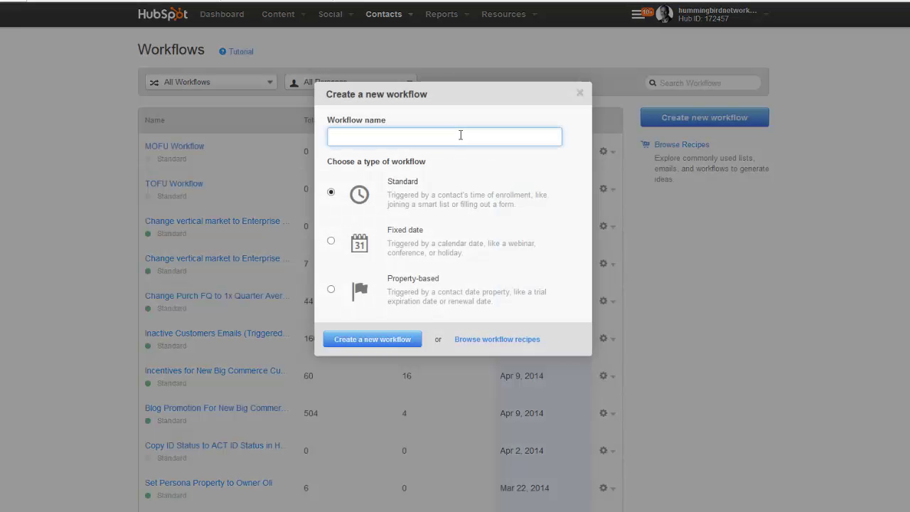
{"action": "type", "text": "BOFU Workflow"}
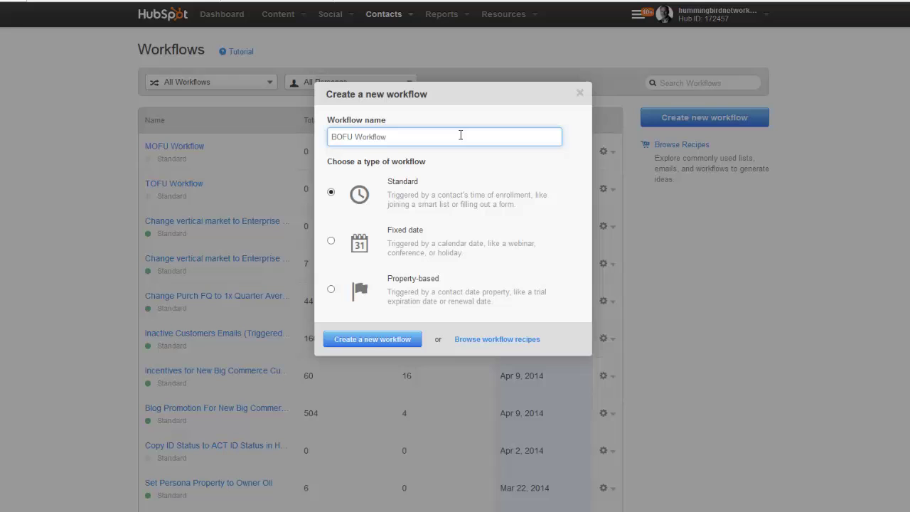
{"action": "left_click", "coordinate": [376, 339]}
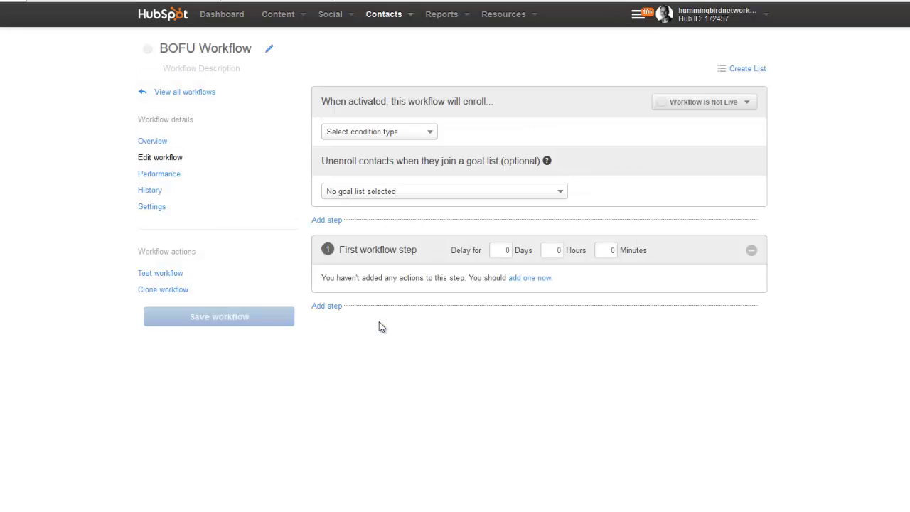
- Set the BOFU Workflow to enroll contacts who submit the BOFU Form on any page
{"action": "left_click", "coordinate": [425, 136]}
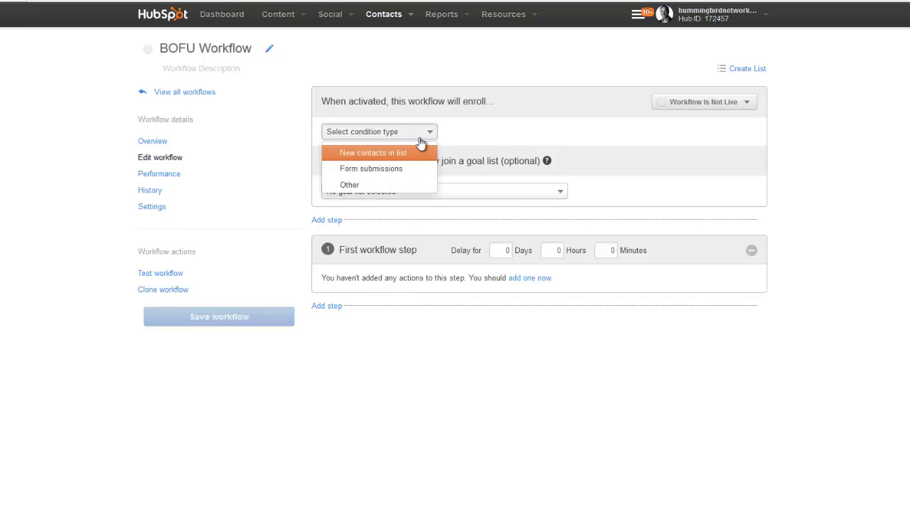
{"action": "left_click", "coordinate": [393, 169]}
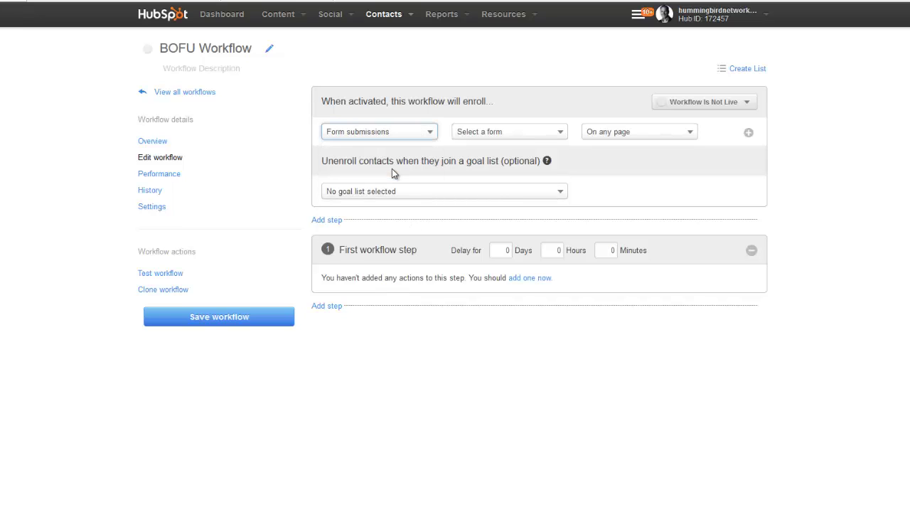
{"action": "left_click", "coordinate": [475, 136]}
{"action": "type", "text": "B"}
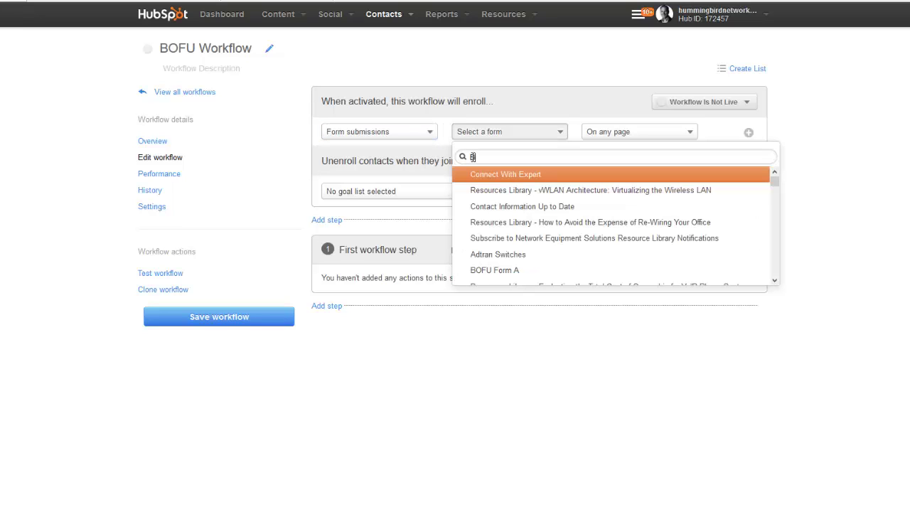
{"action": "type", "text": "o"}
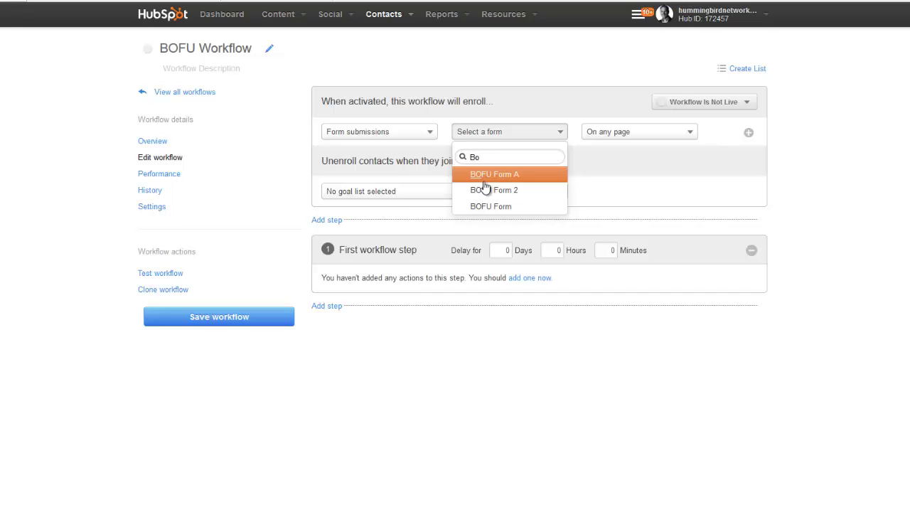
{"action": "left_click", "coordinate": [486, 206]}
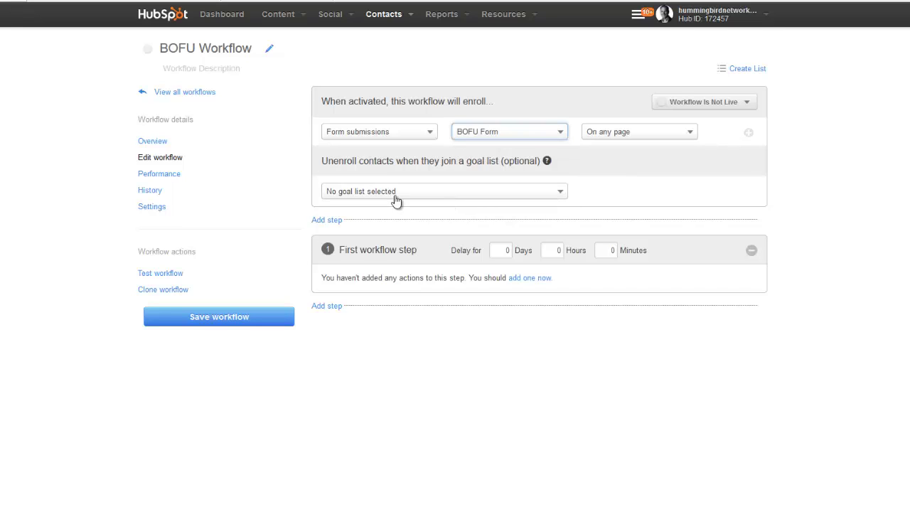
- Add a first-step action that sets the Lifecycle Stage contact property to Sales Qualified Lead, and save the BOFU Workflow
{"action": "left_click", "coordinate": [529, 278]}
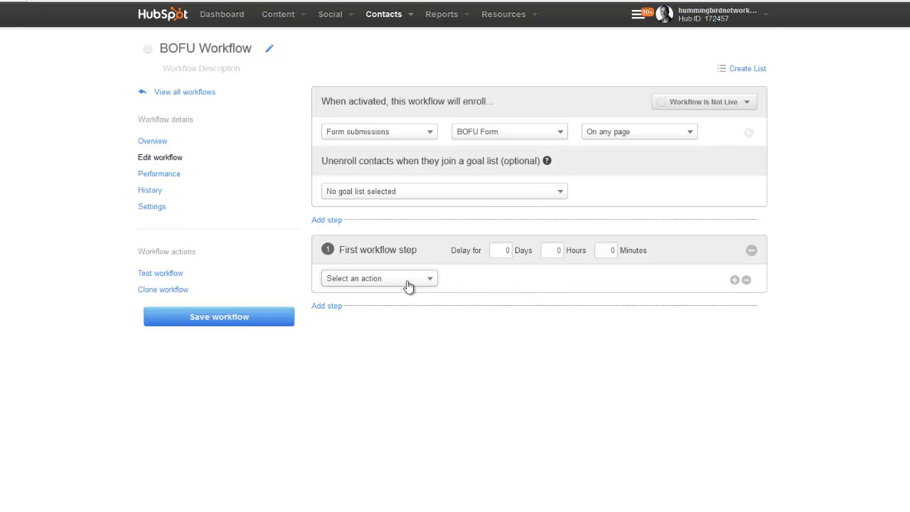
{"action": "left_click", "coordinate": [405, 281]}
{"action": "left_click", "coordinate": [388, 315]}
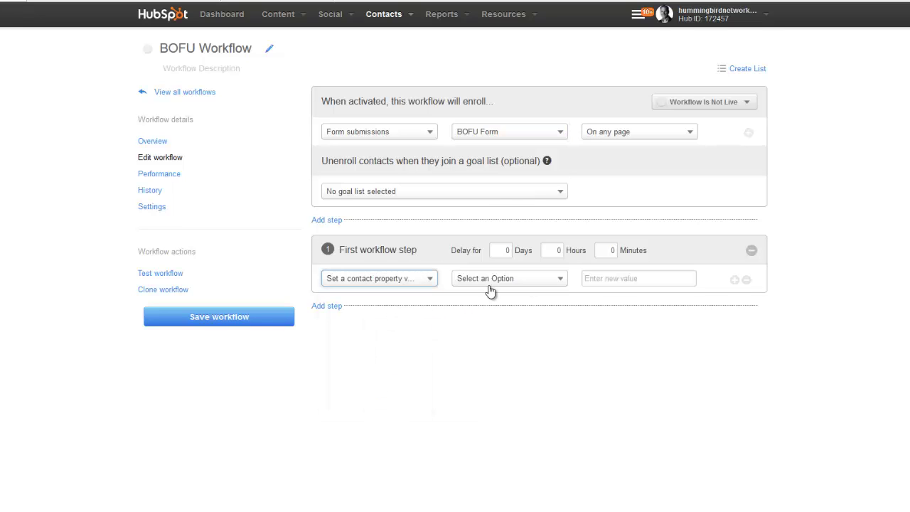
{"action": "left_click", "coordinate": [489, 285]}
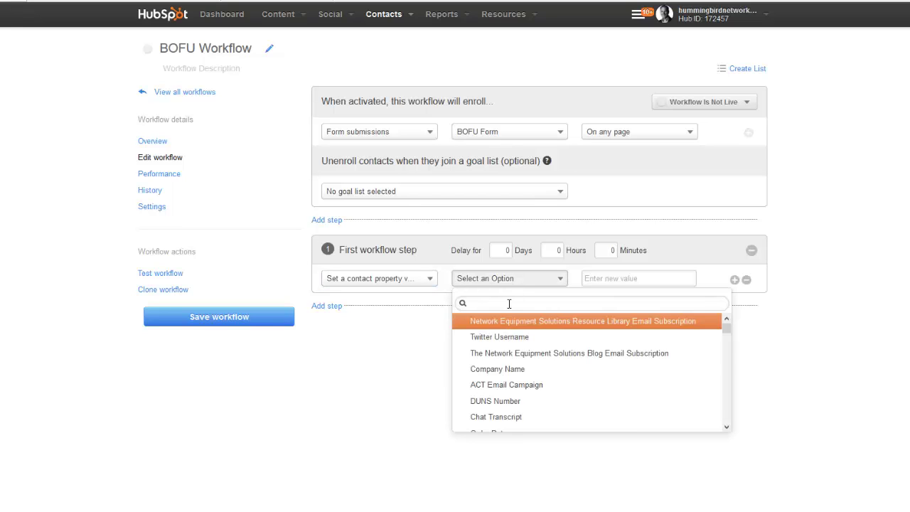
{"action": "type", "text": "lif"}
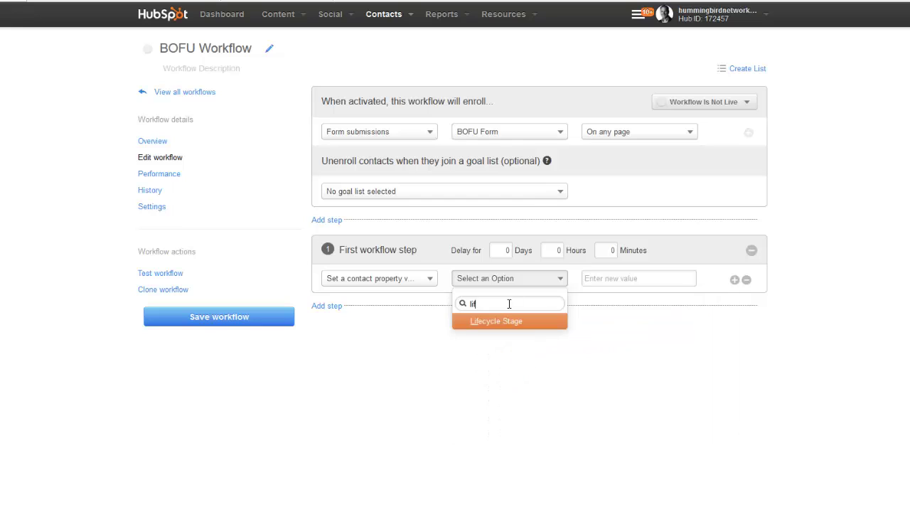
{"action": "left_click", "coordinate": [504, 321]}
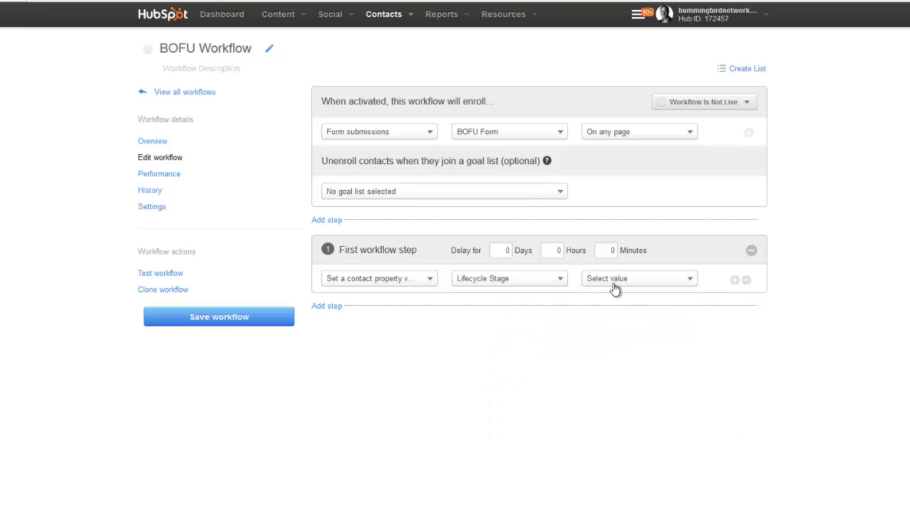
{"action": "left_click", "coordinate": [615, 282]}
{"action": "left_click", "coordinate": [629, 348]}
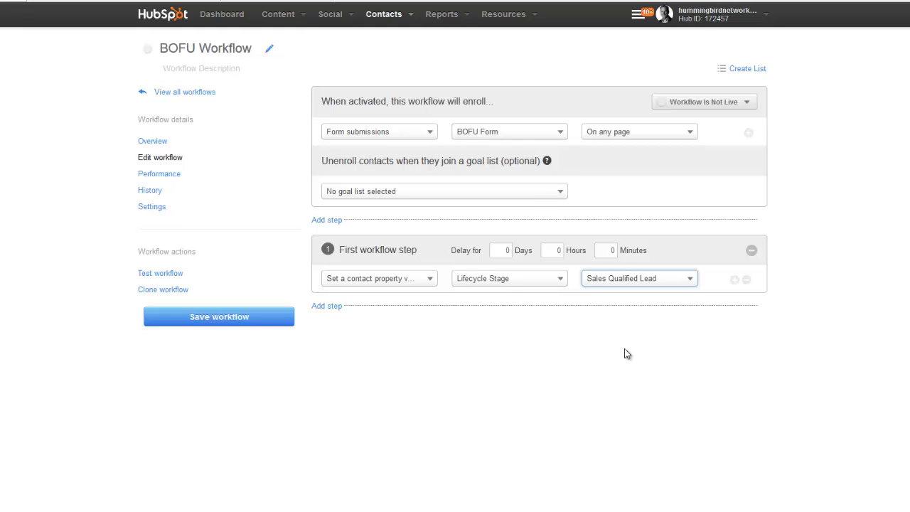
{"action": "left_click", "coordinate": [264, 324]}
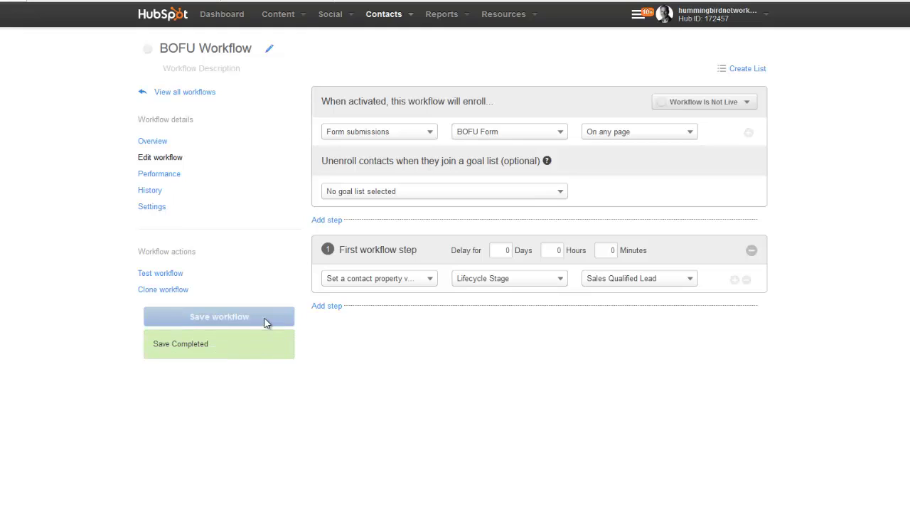